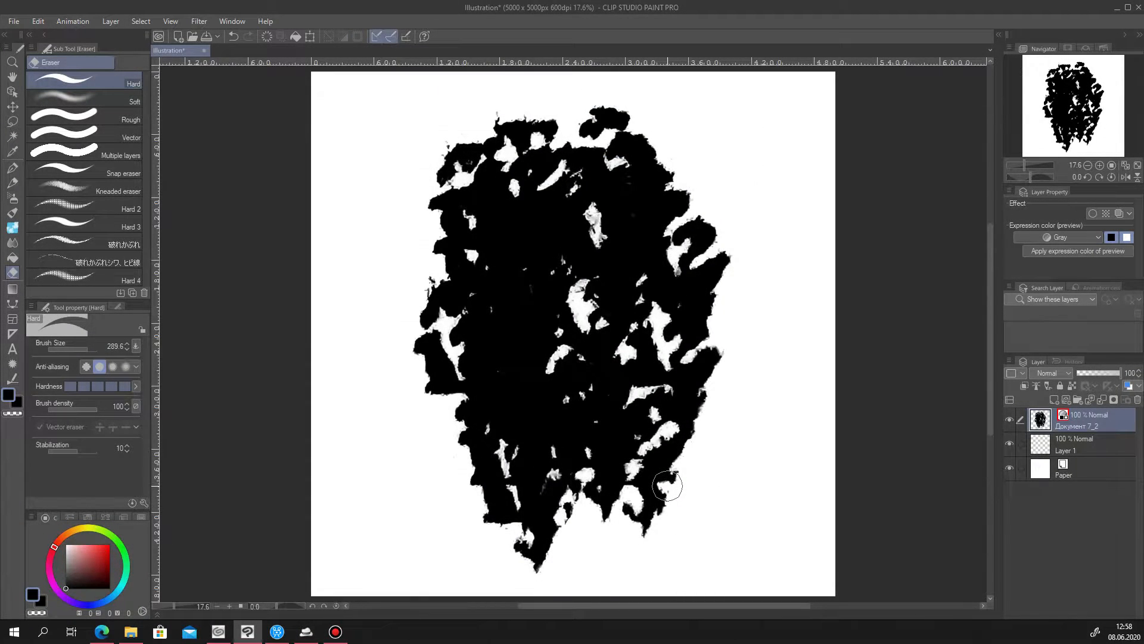
# Apply the Remove jpeg noise effect filter to the Документ 7_2 layer
pyautogui.click(199, 21)
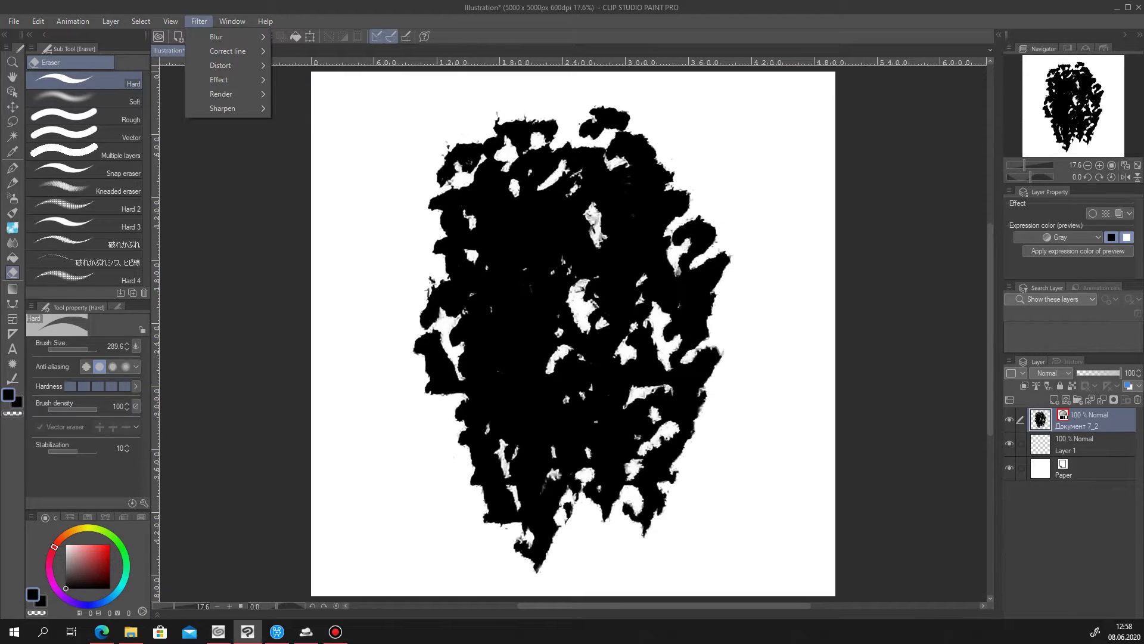
pyautogui.moveTo(227, 79)
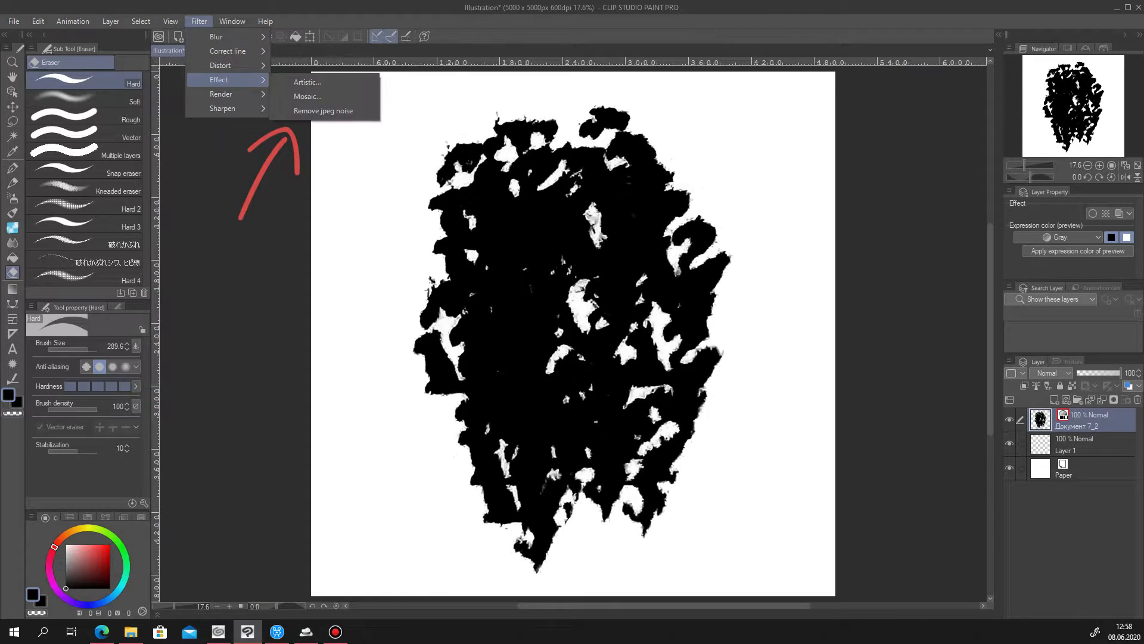
pyautogui.click(323, 111)
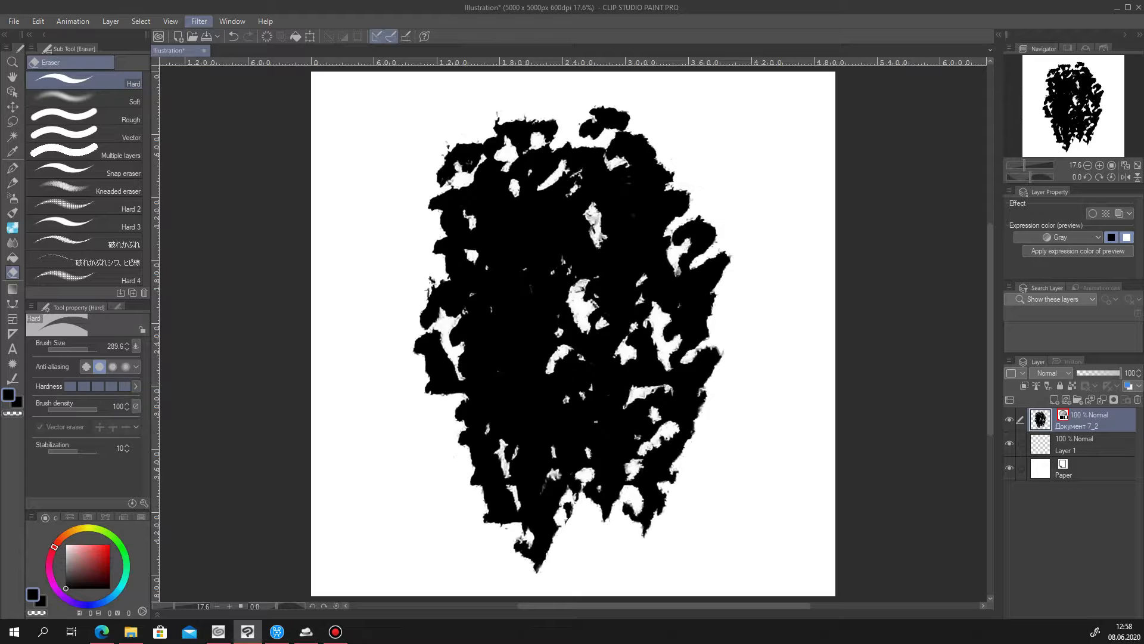
# Hide the Paper layer and convert the brightness of the Документ 7_2 layer to opacity
pyautogui.click(39, 21)
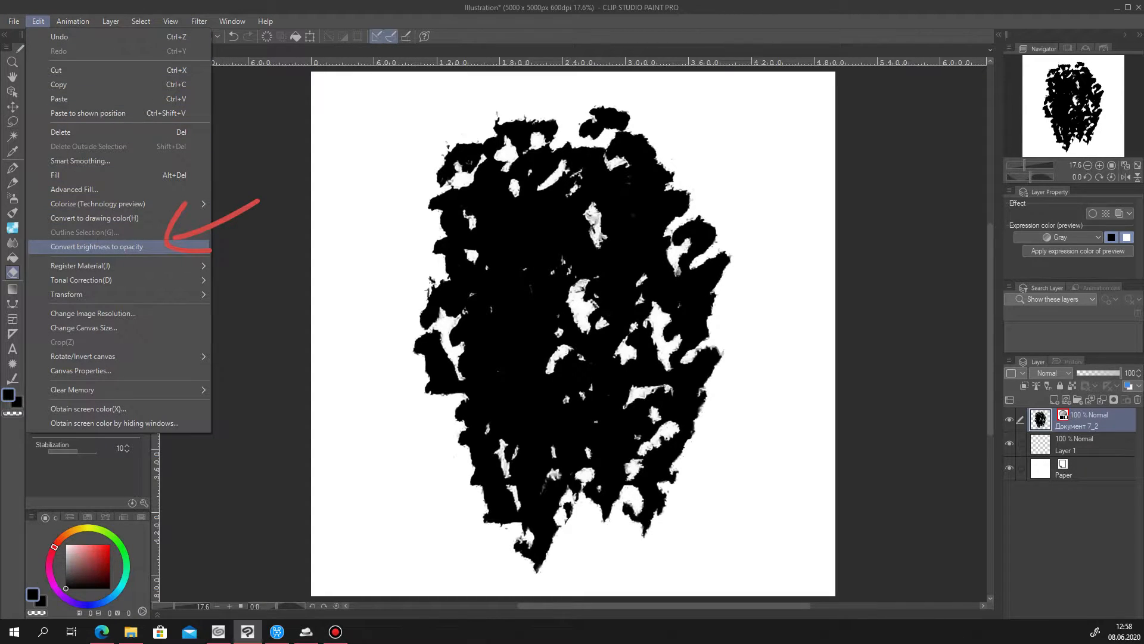
pyautogui.click(1010, 468)
pyautogui.click(1010, 468)
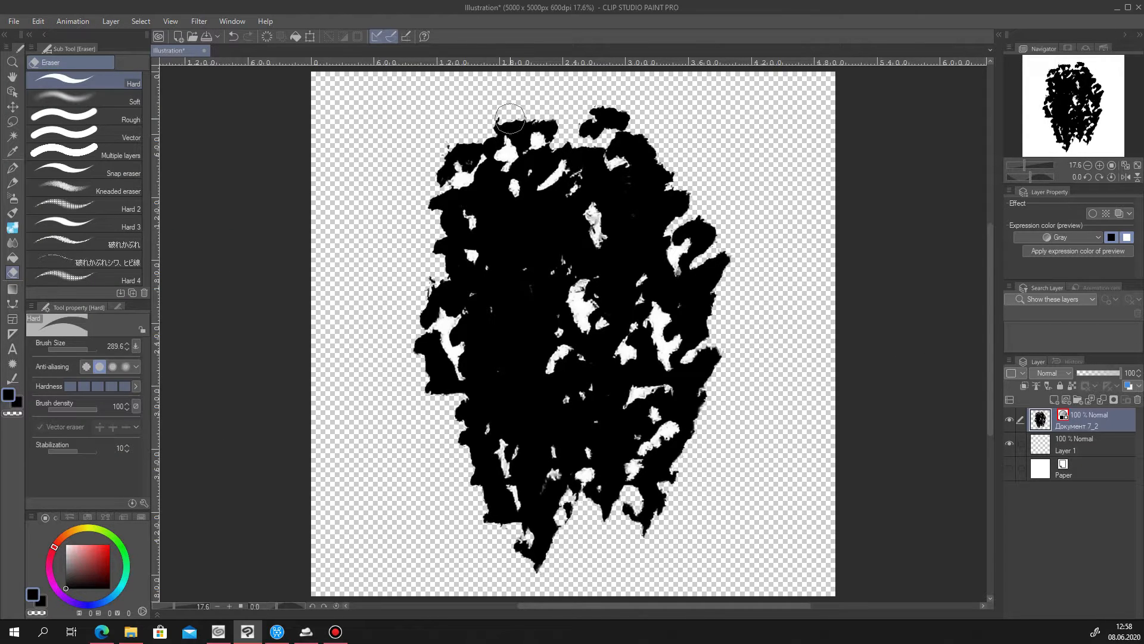
pyautogui.click(38, 22)
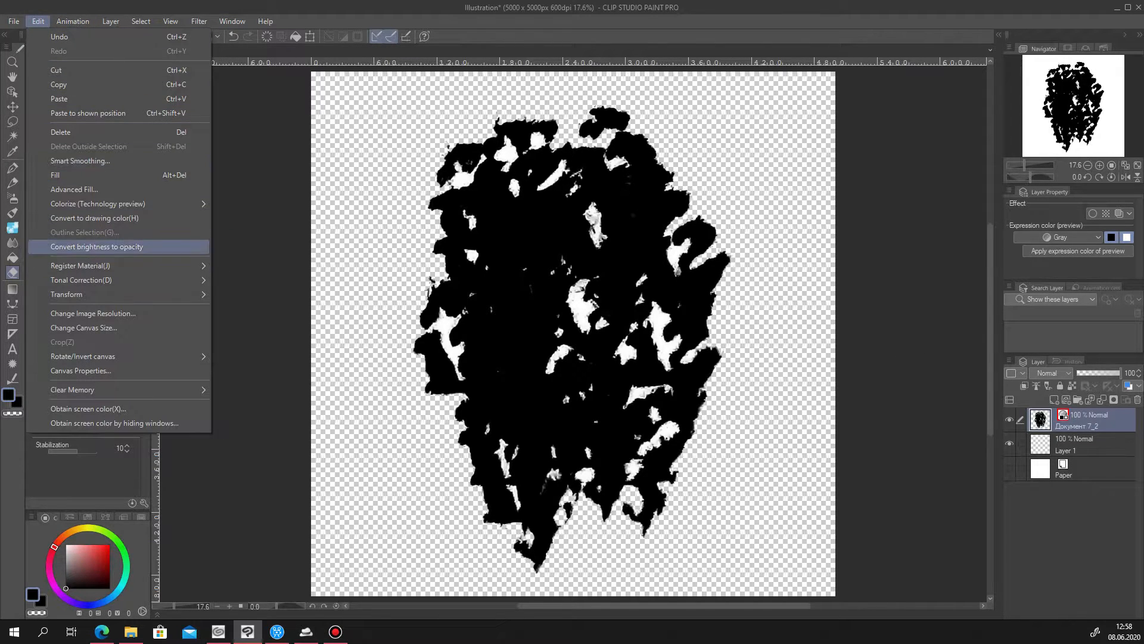
pyautogui.click(99, 247)
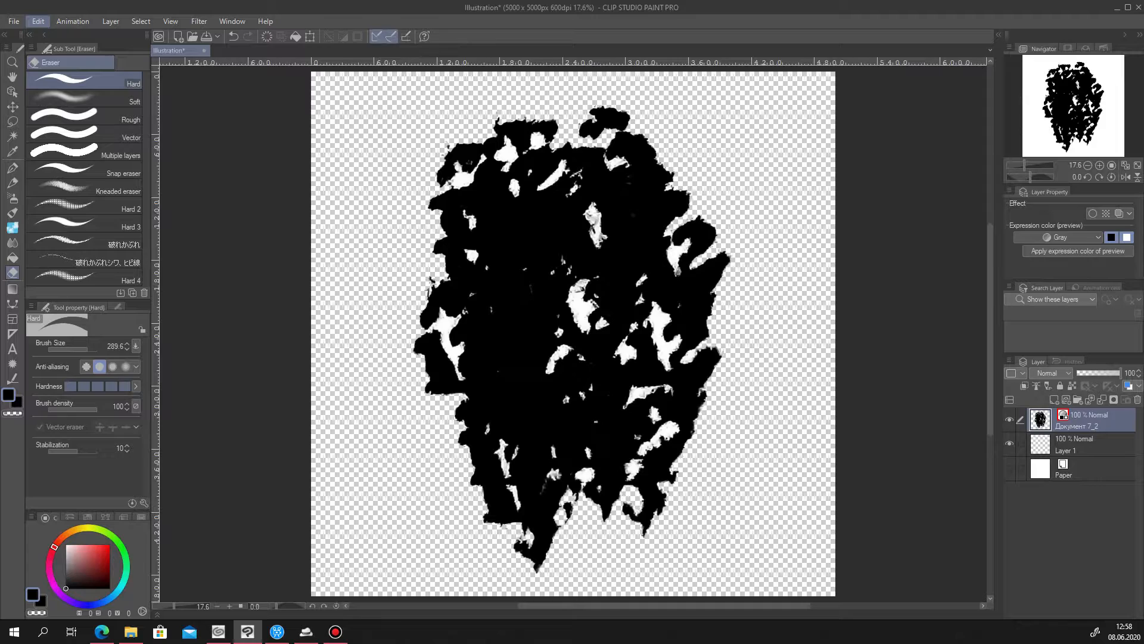
pyautogui.scroll(5, 607, 280)
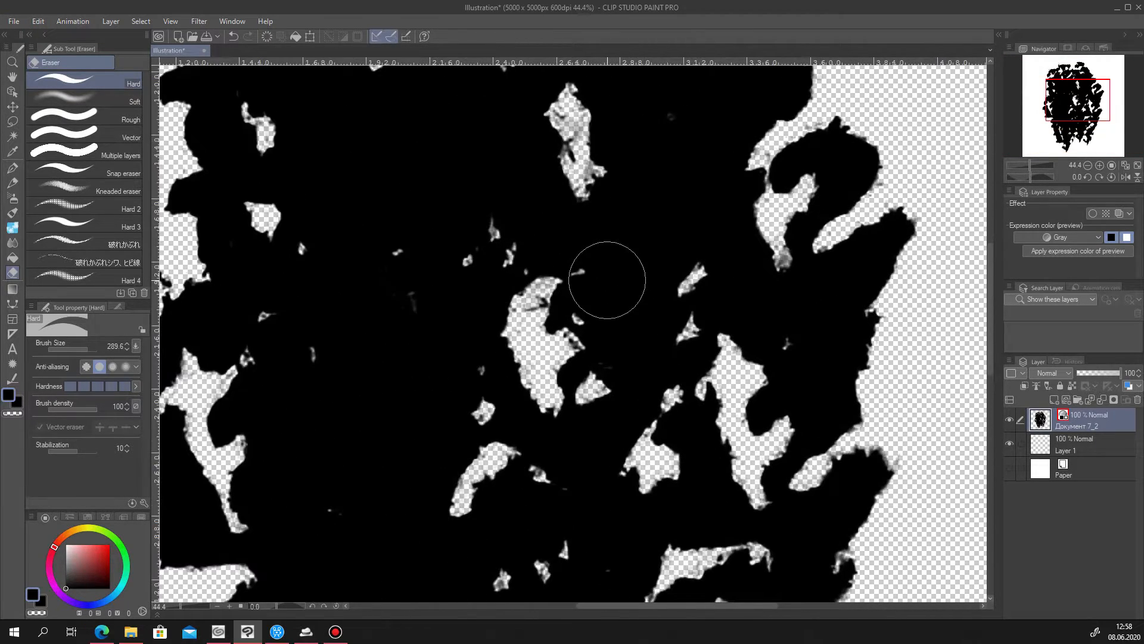
pyautogui.scroll(-4, 607, 280)
pyautogui.scroll(-1, 607, 280)
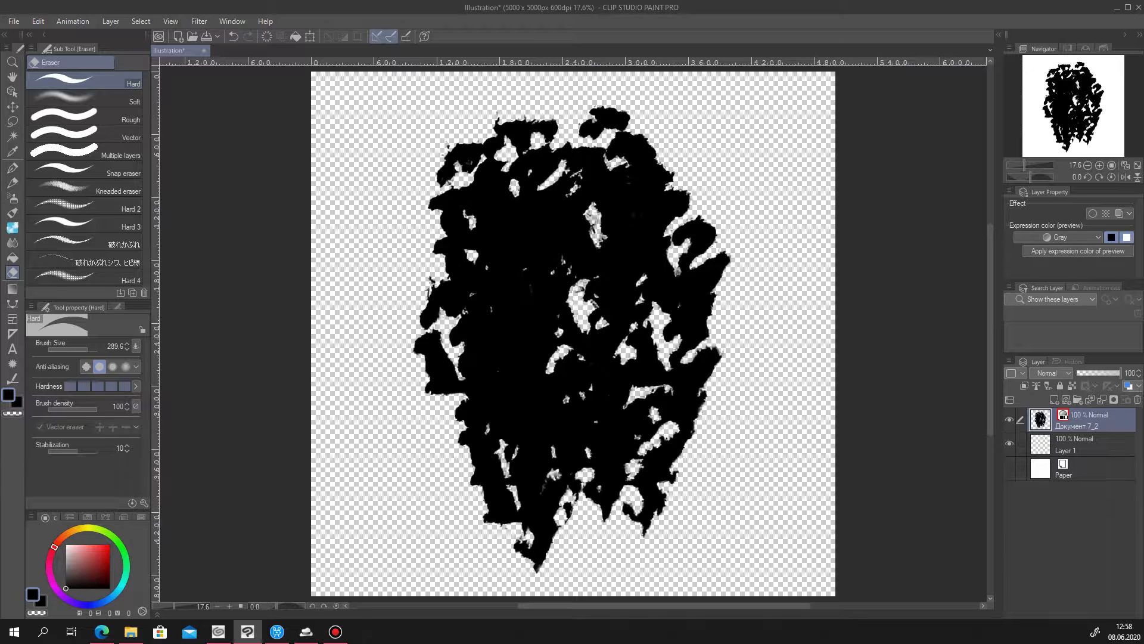
# Register the Документ 7_2 layer as a material in the Download folder of the material library
pyautogui.click(999, 35)
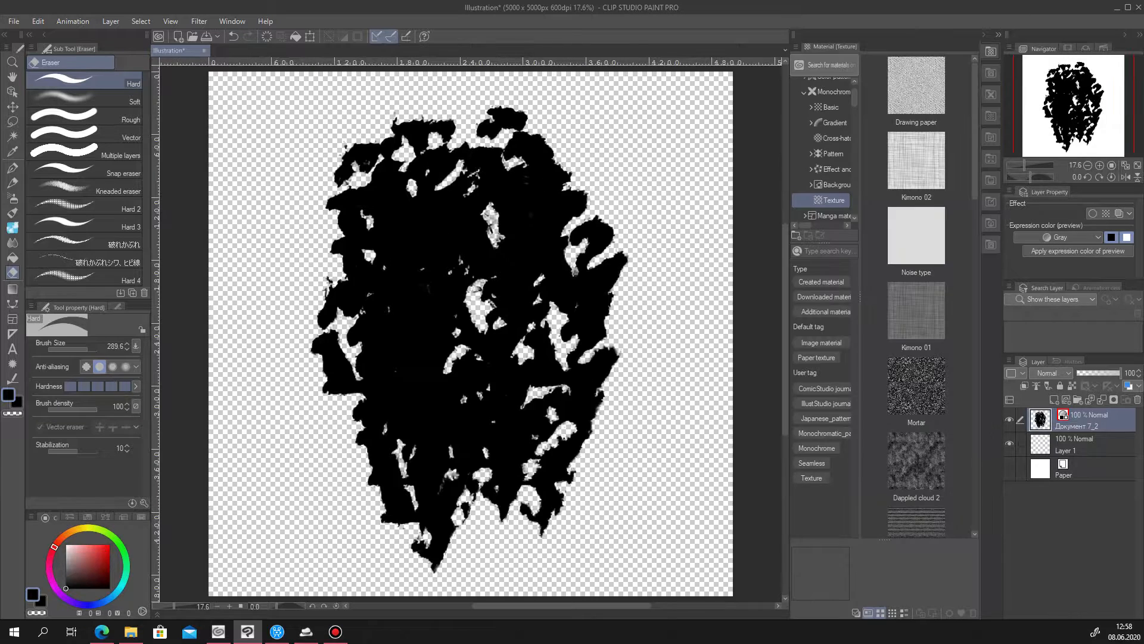
pyautogui.scroll(-3, 825, 149)
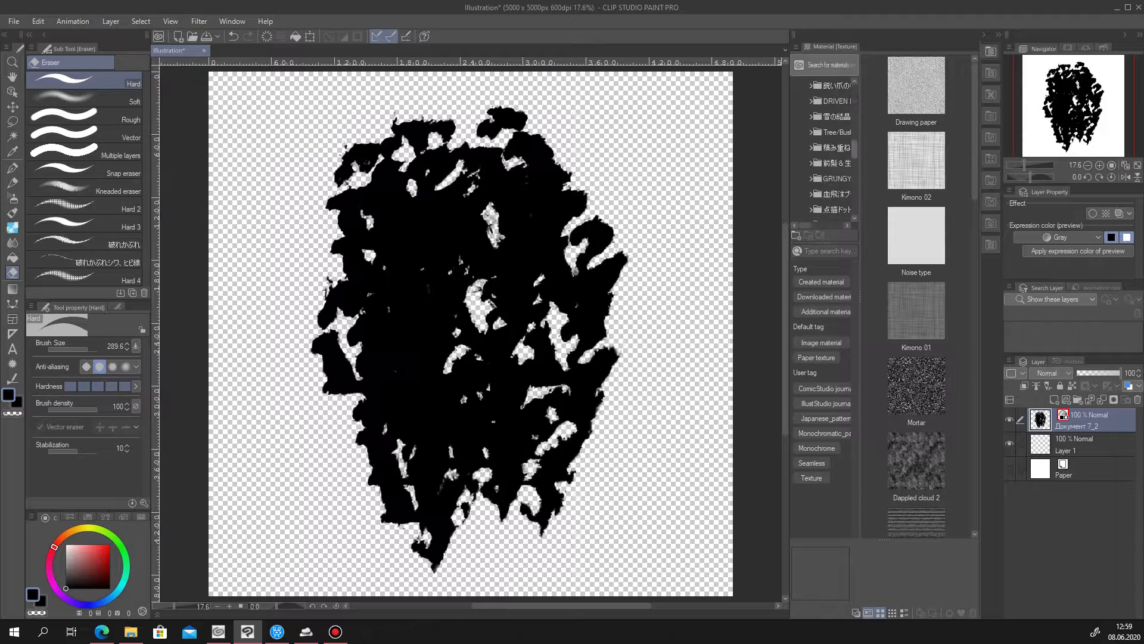
pyautogui.moveTo(854, 115); pyautogui.dragTo(855, 109)
pyautogui.click(830, 170)
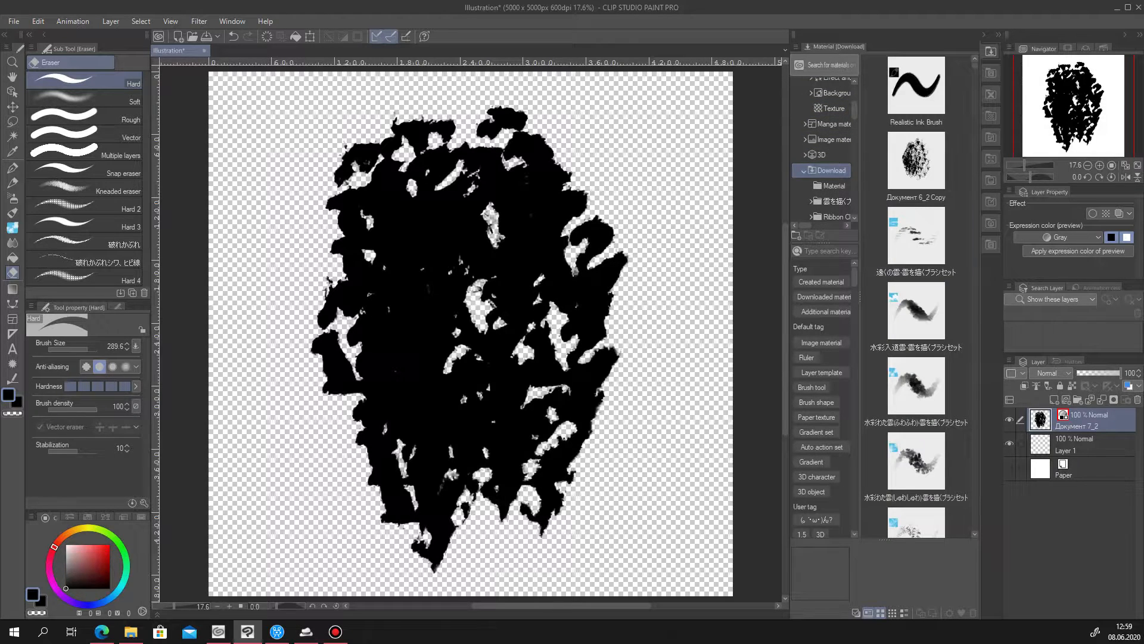
pyautogui.moveTo(1040, 420); pyautogui.dragTo(901, 104)
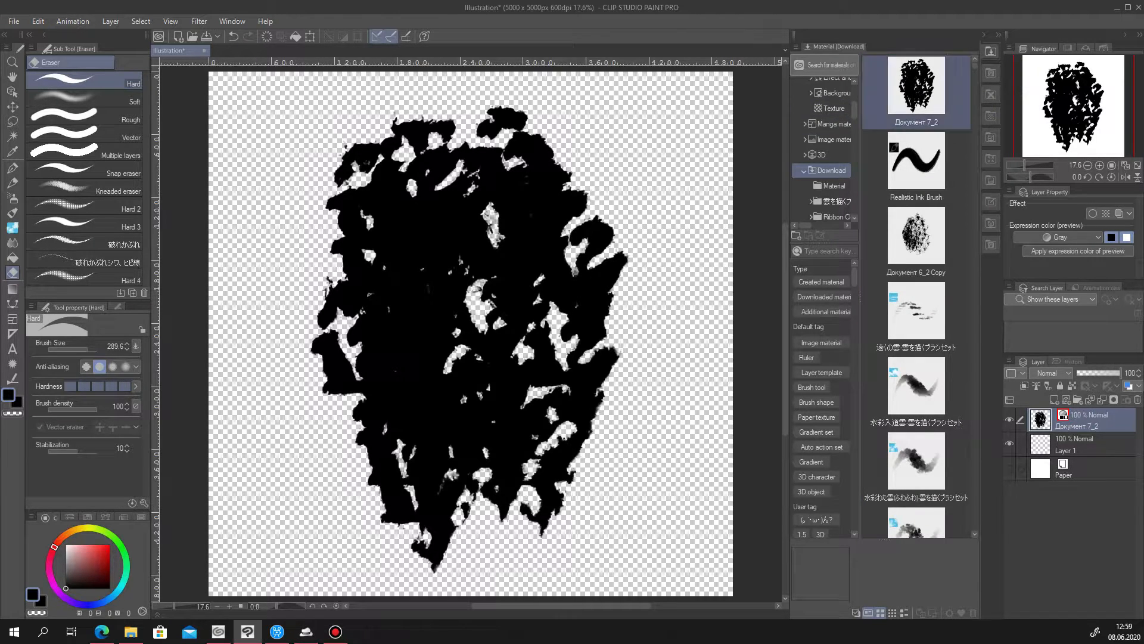
# Rename the new material "Custom Realistic Brush 2" and enable its use as a brush tip shape
pyautogui.click(917, 93)
pyautogui.click(949, 612)
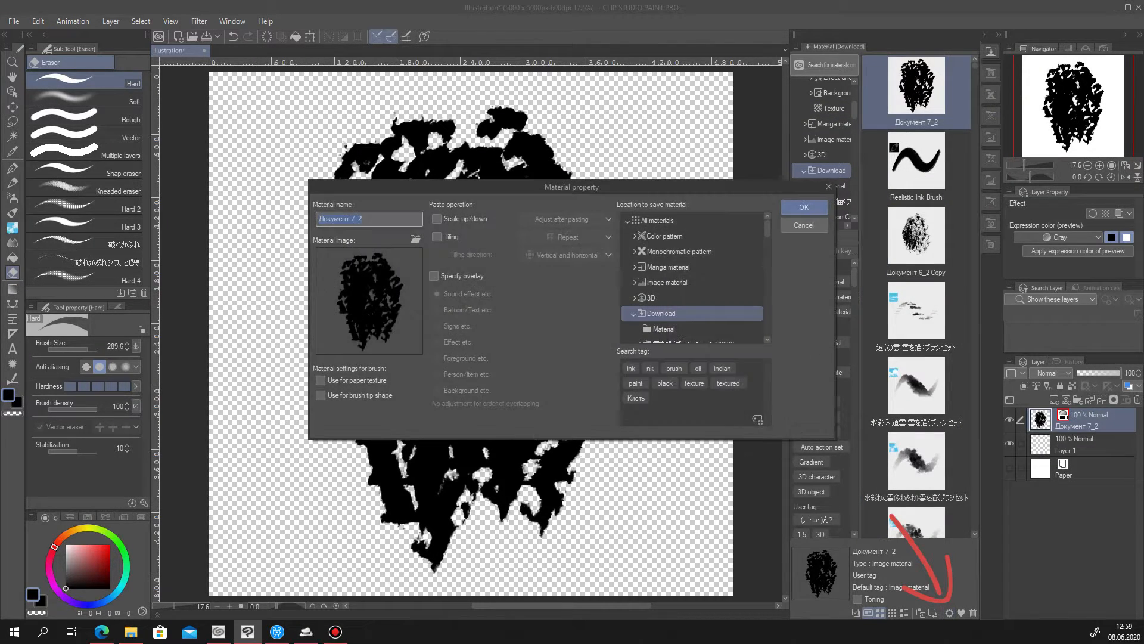
pyautogui.write('Custom Real')
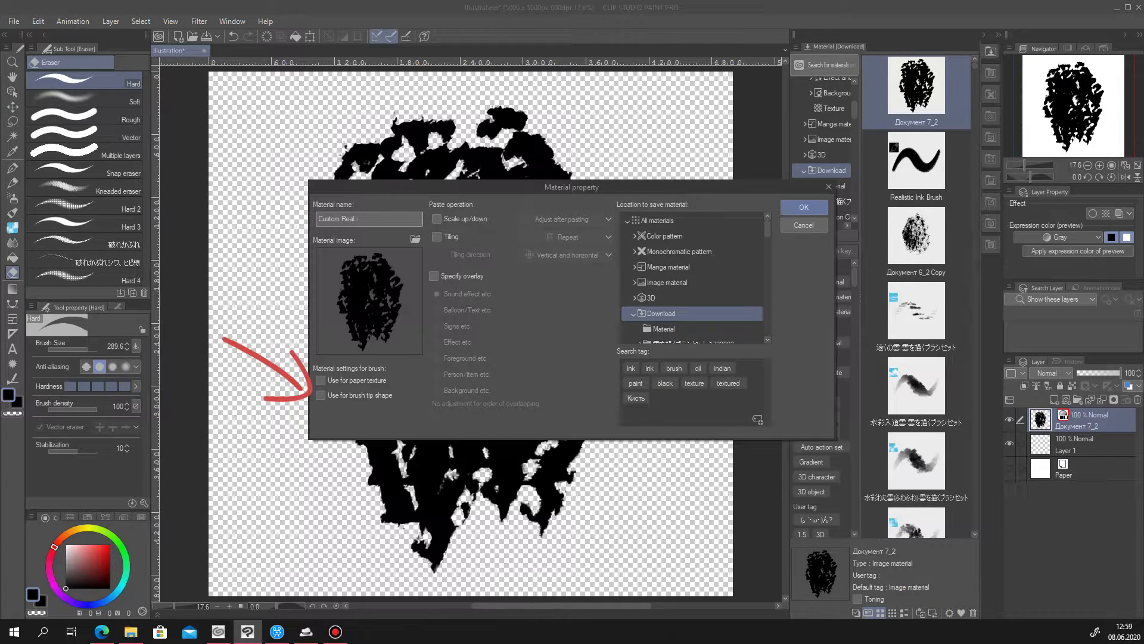
pyautogui.write('istic Brush 2')
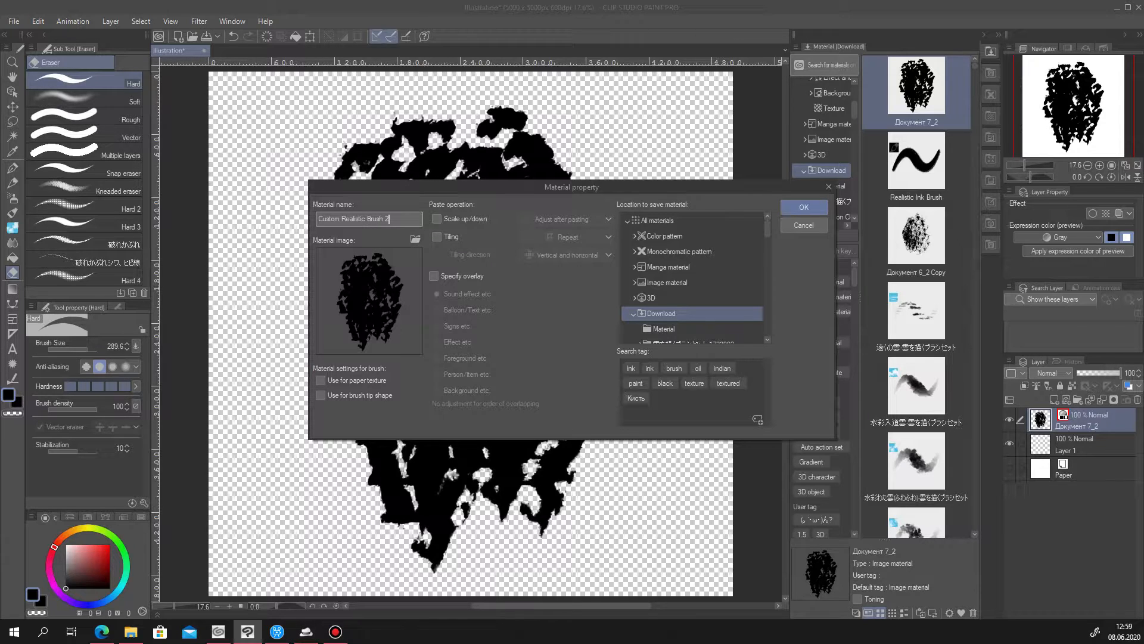
pyautogui.click(321, 395)
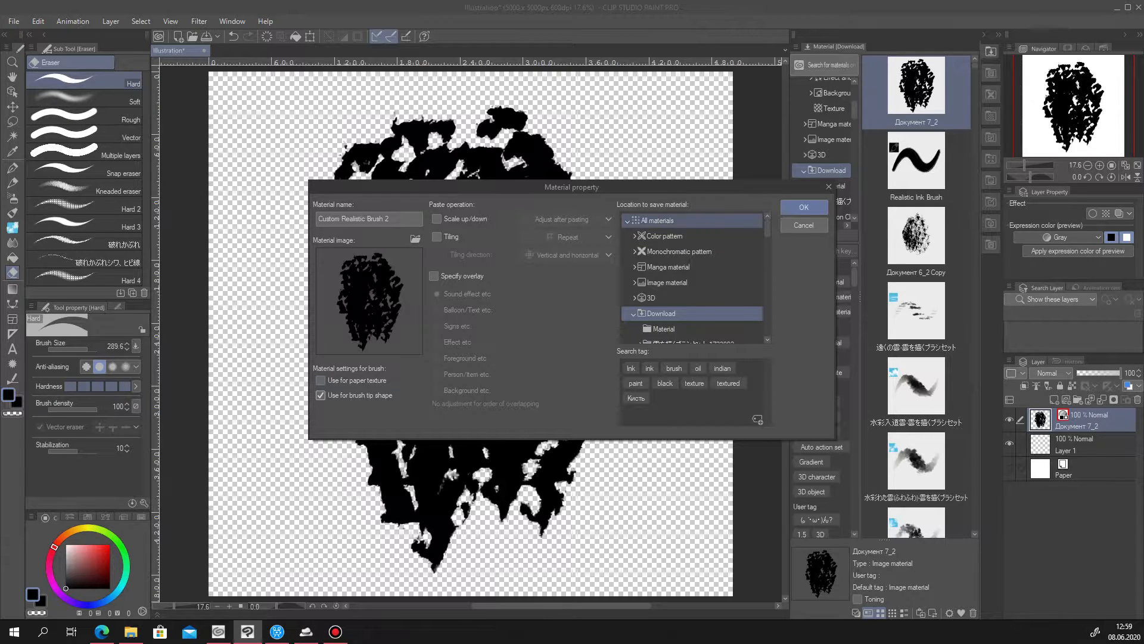
# Add the search tag "Custom2" to the material and save its properties
pyautogui.click(758, 419)
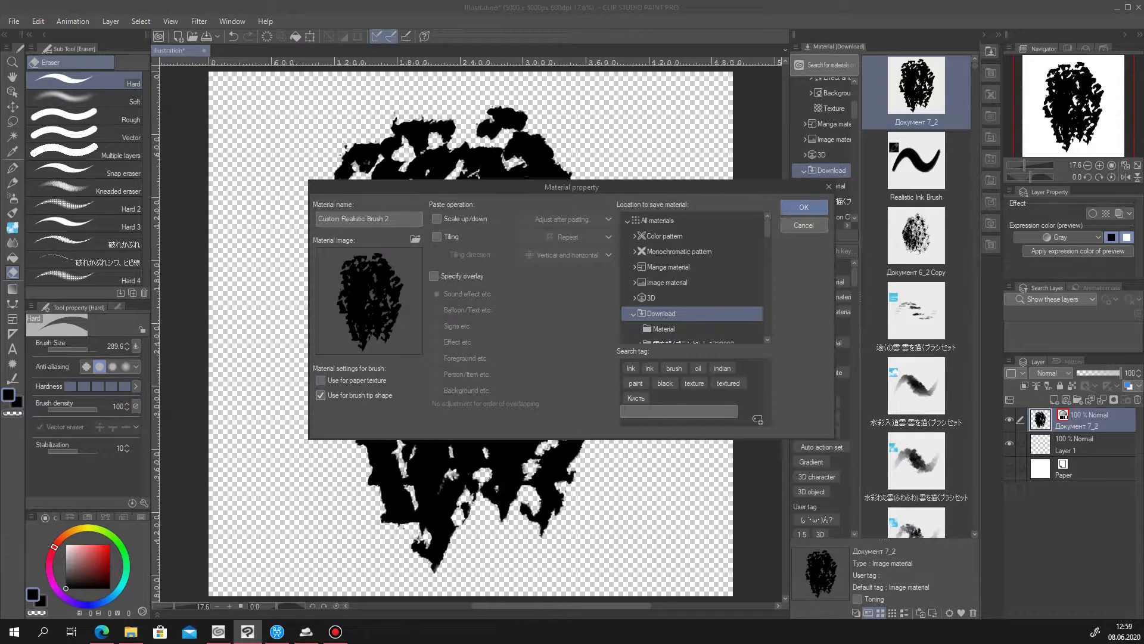
pyautogui.write('Custom2')
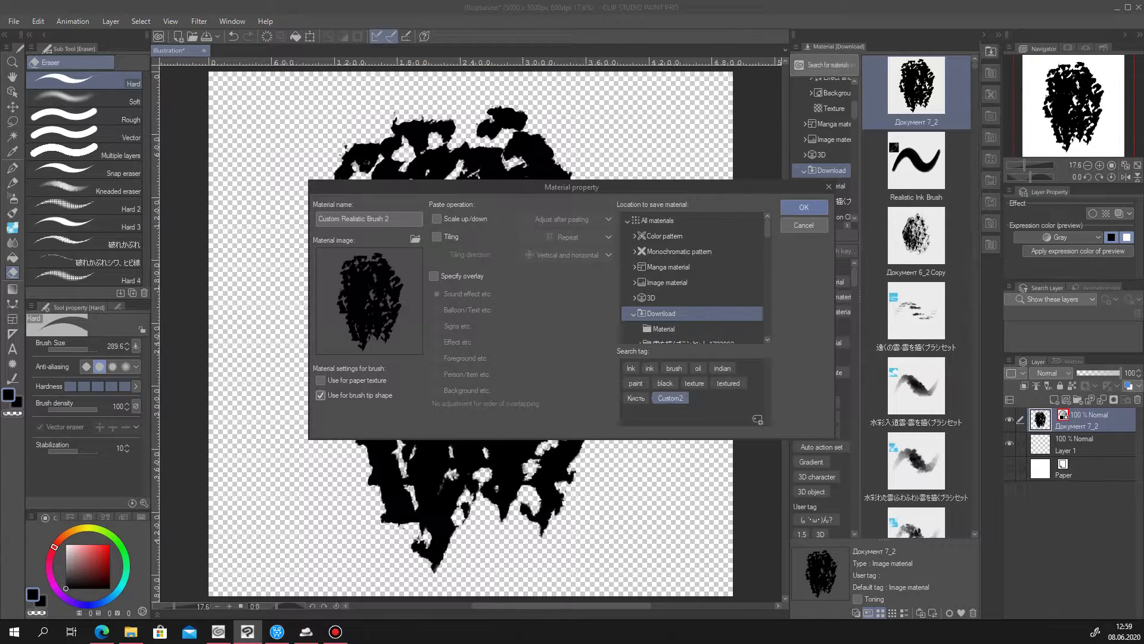
pyautogui.click(804, 207)
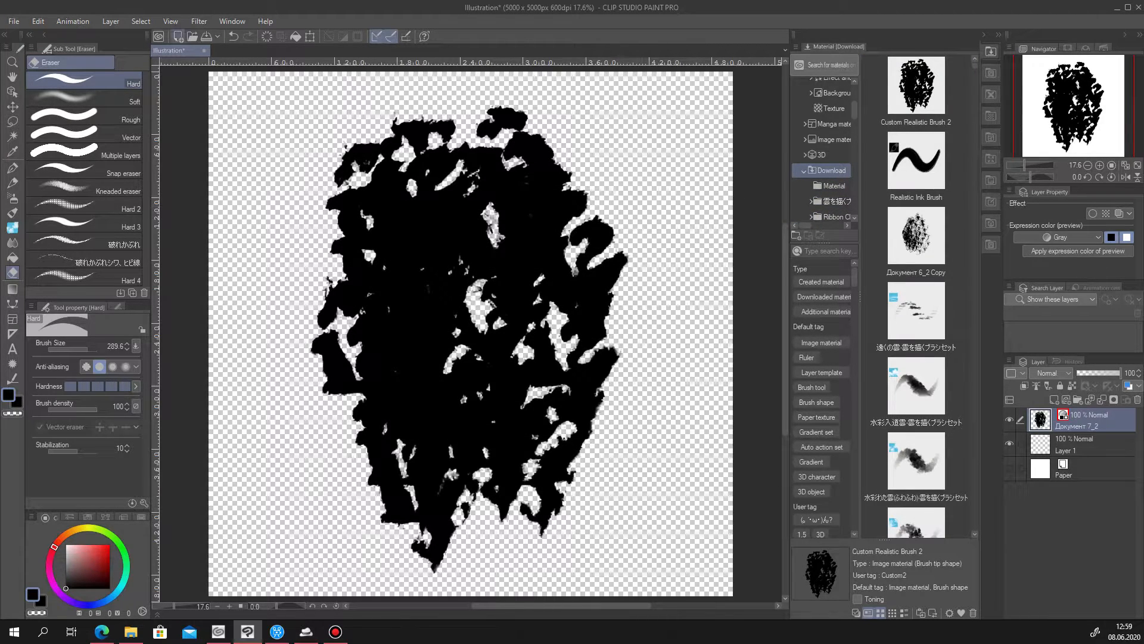
# Duplicate the Oil paint brush as "Realistic Ink Brush 2" with a different tool icon and an icon background color
pyautogui.click(12, 212)
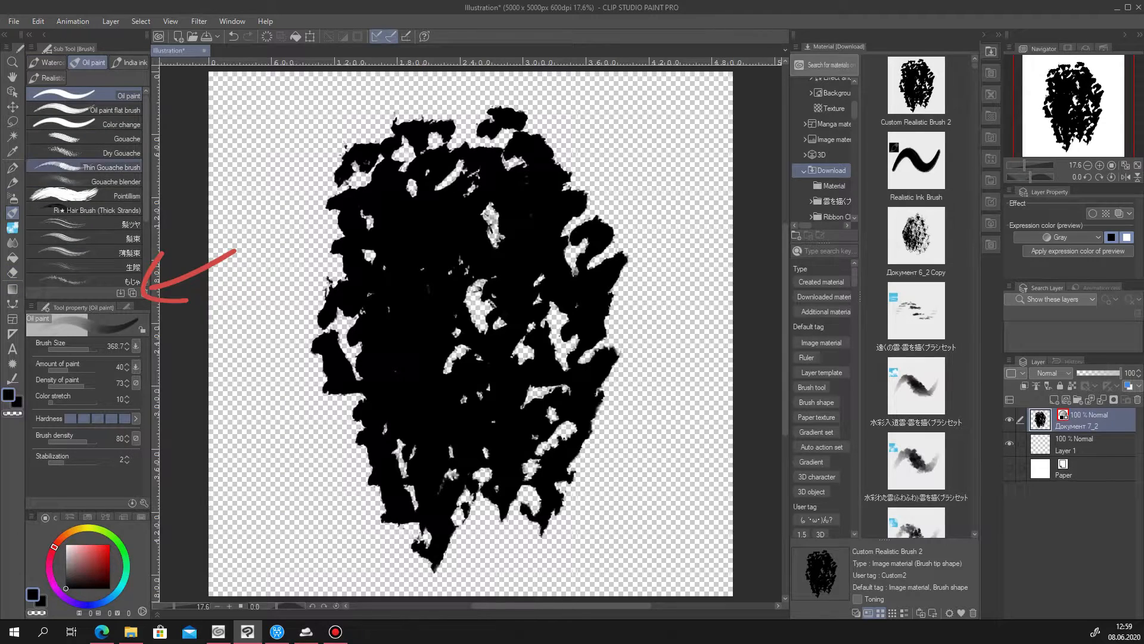
pyautogui.click(132, 293)
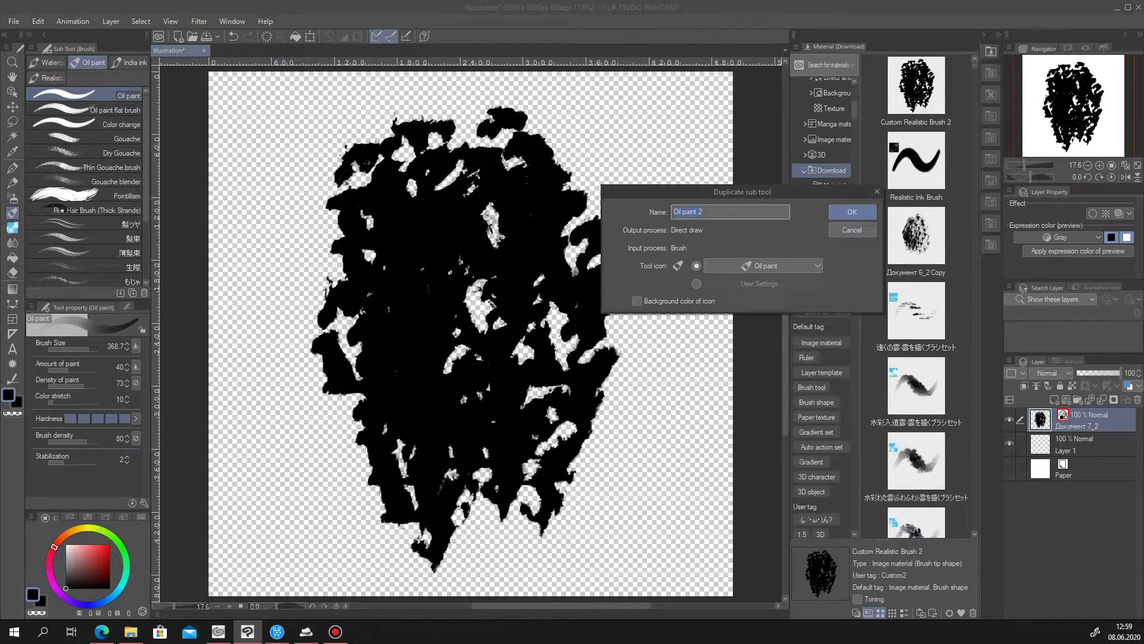
pyautogui.write('Realistic Ink Brush')
pyautogui.click(763, 266)
pyautogui.click(752, 333)
pyautogui.click(637, 300)
pyautogui.click(852, 212)
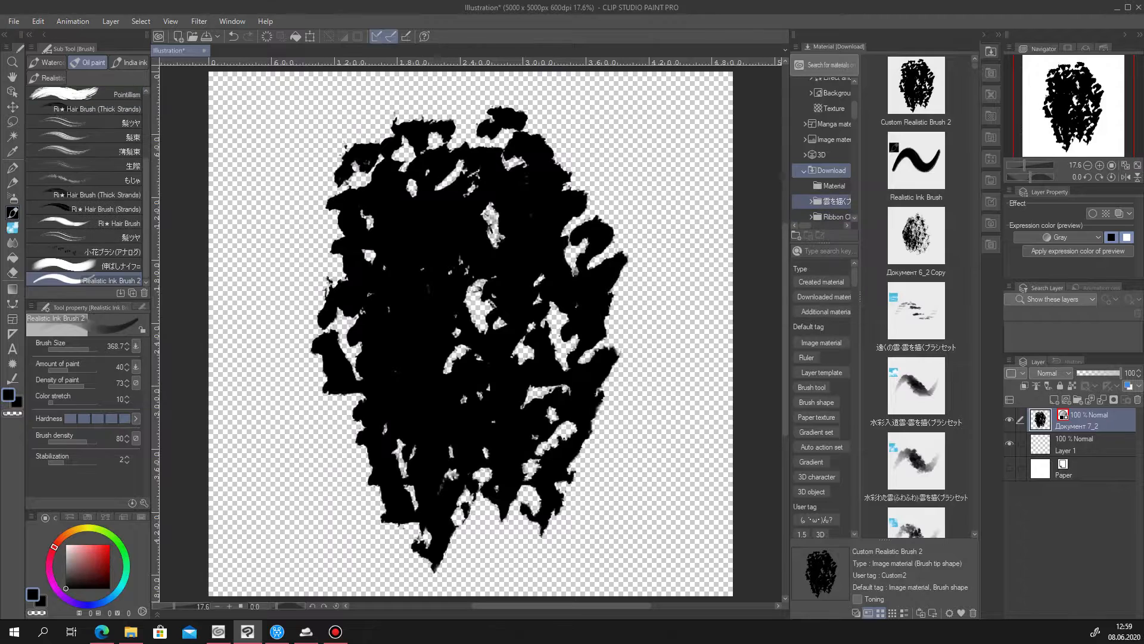
# Change the new brush's tip shape from circle to material and assign Custom Realistic Brush 2 as the tip
pyautogui.click(144, 503)
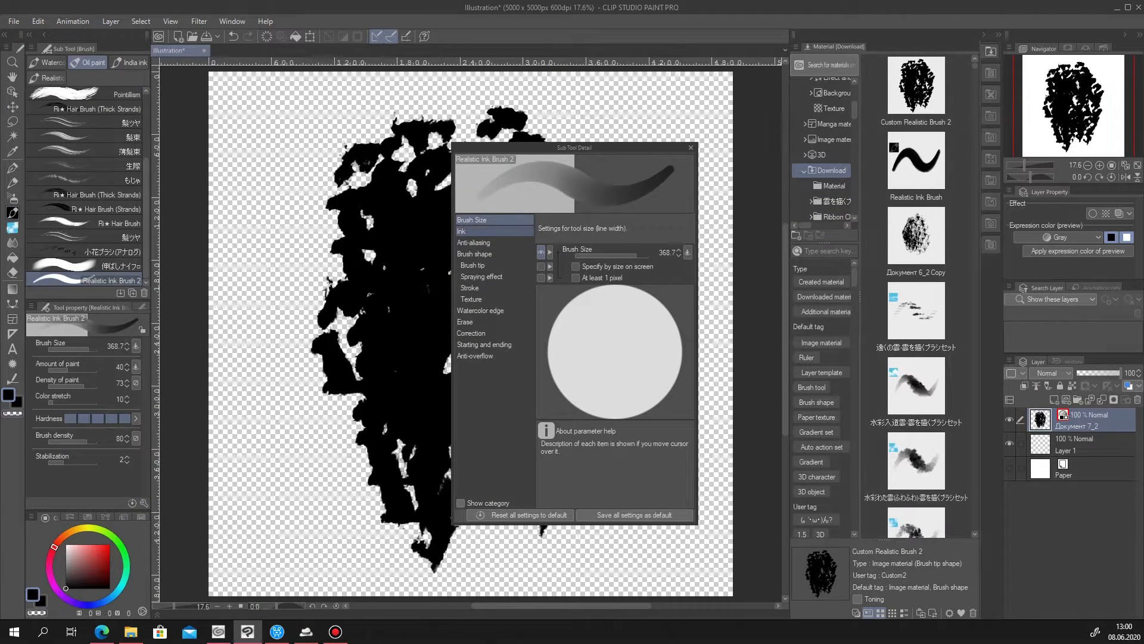
pyautogui.click(482, 276)
pyautogui.click(474, 266)
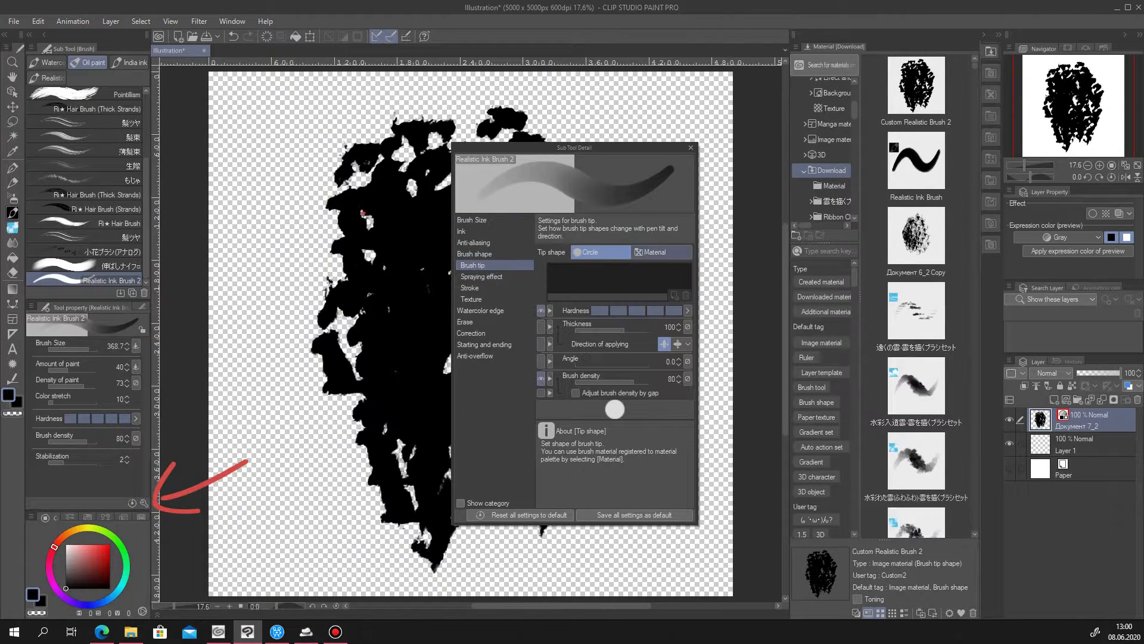
pyautogui.click(661, 252)
pyautogui.click(674, 296)
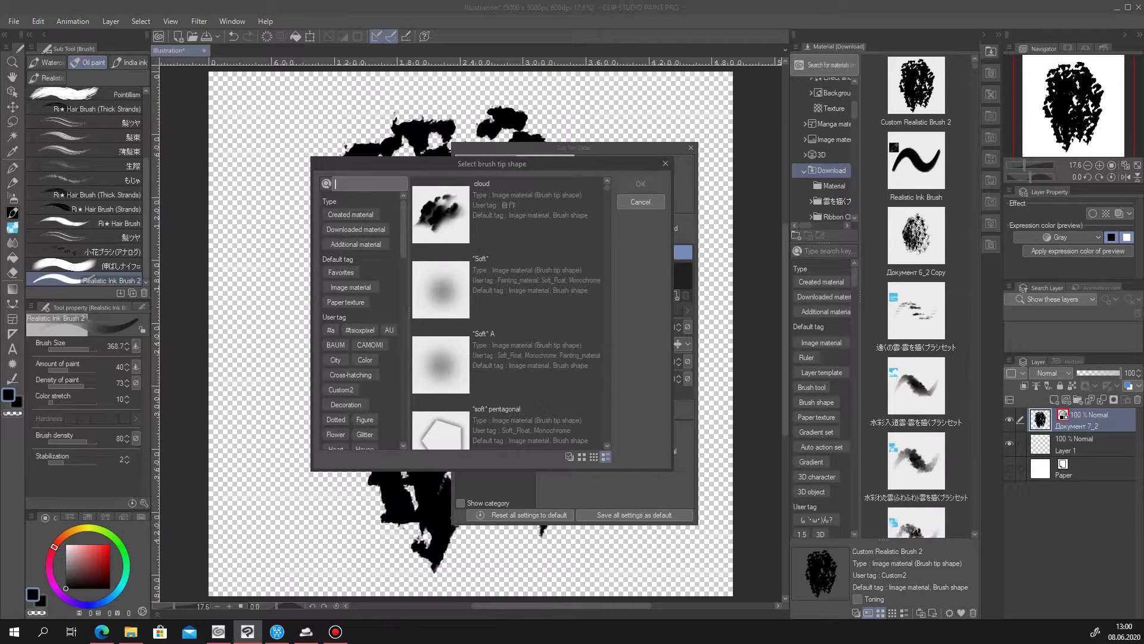
pyautogui.write('cus')
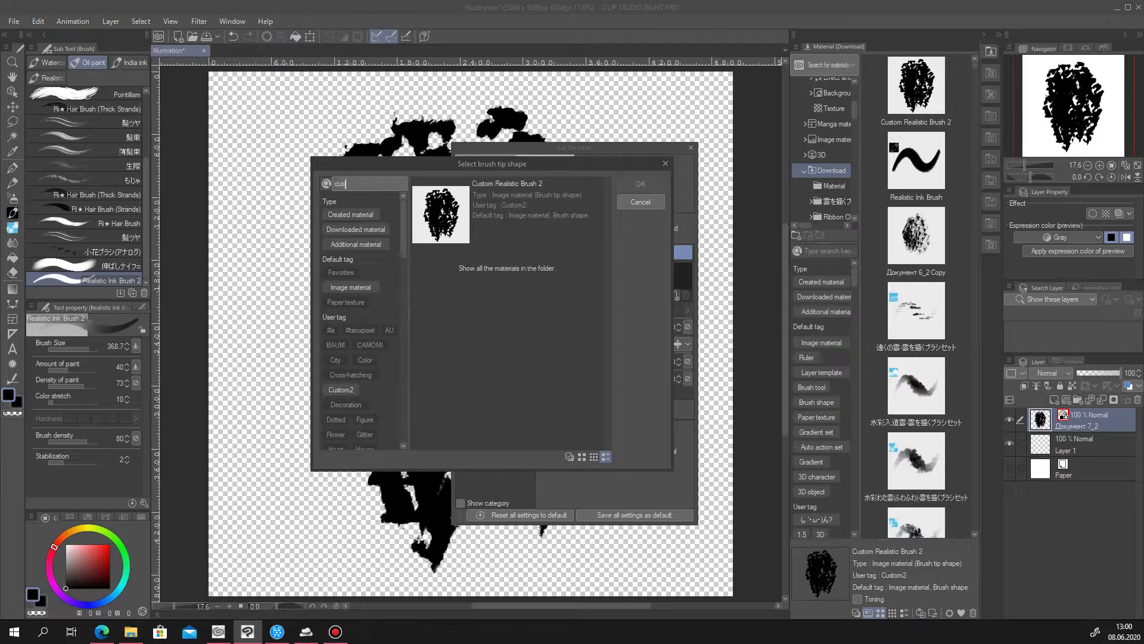
pyautogui.click(506, 214)
pyautogui.click(507, 215)
pyautogui.click(641, 184)
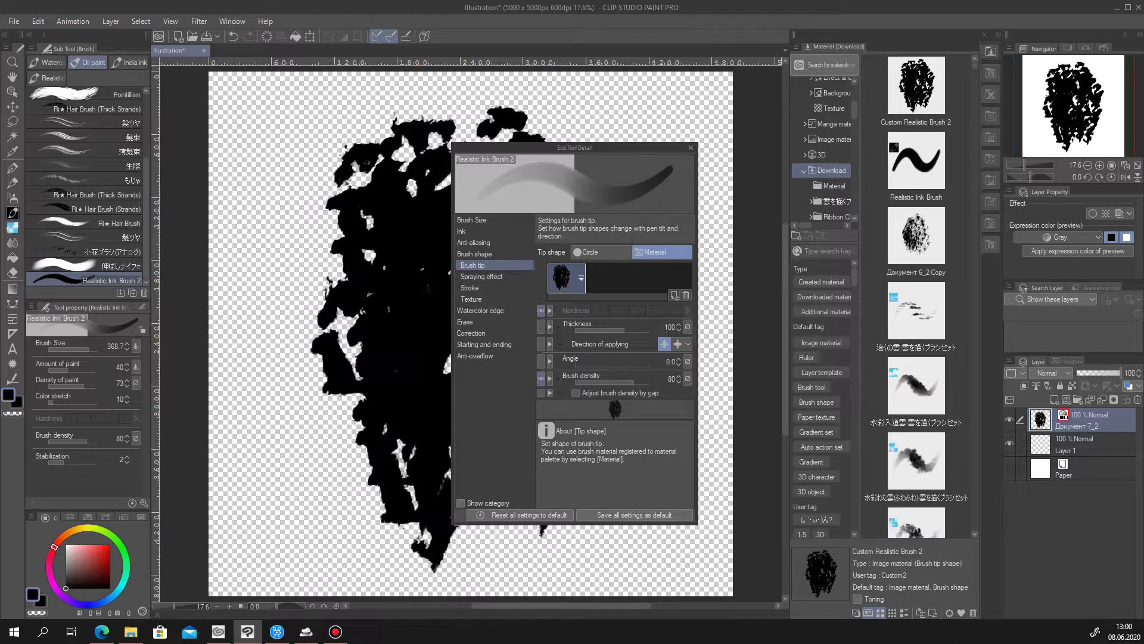
# Show the Paper layer again and paint black test strokes on Layer 1 beside the brush shape
pyautogui.click(1009, 468)
pyautogui.click(1067, 444)
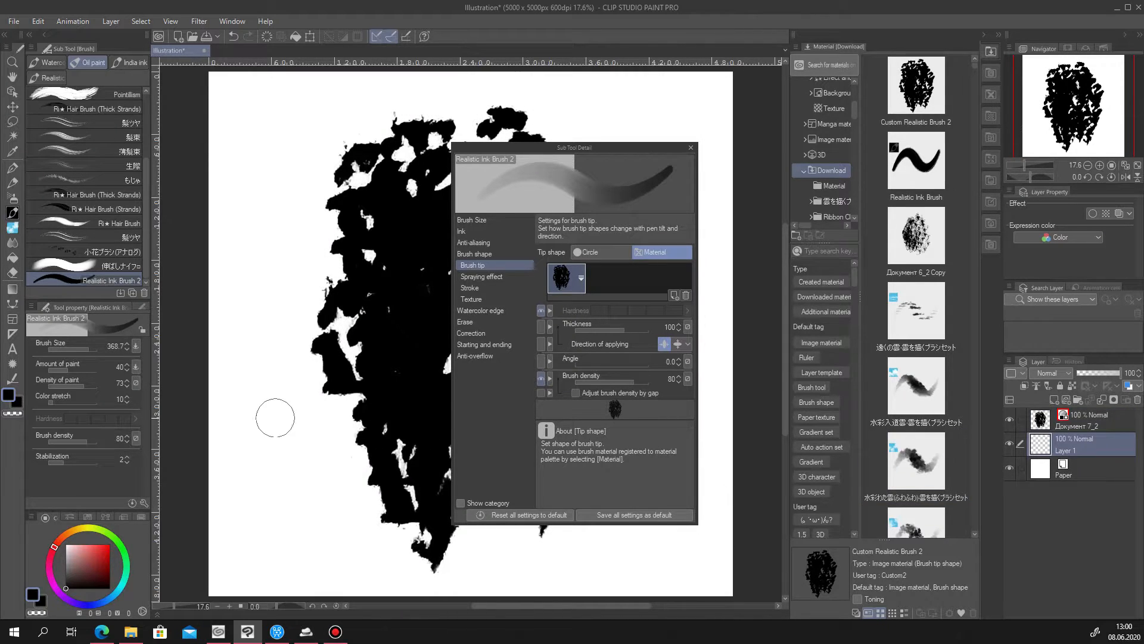
pyautogui.moveTo(270, 432)
pyautogui.mouseDown()
pyautogui.moveTo(286, 496)
pyautogui.moveTo(292, 444)
pyautogui.moveTo(295, 540)
pyautogui.mouseUp()
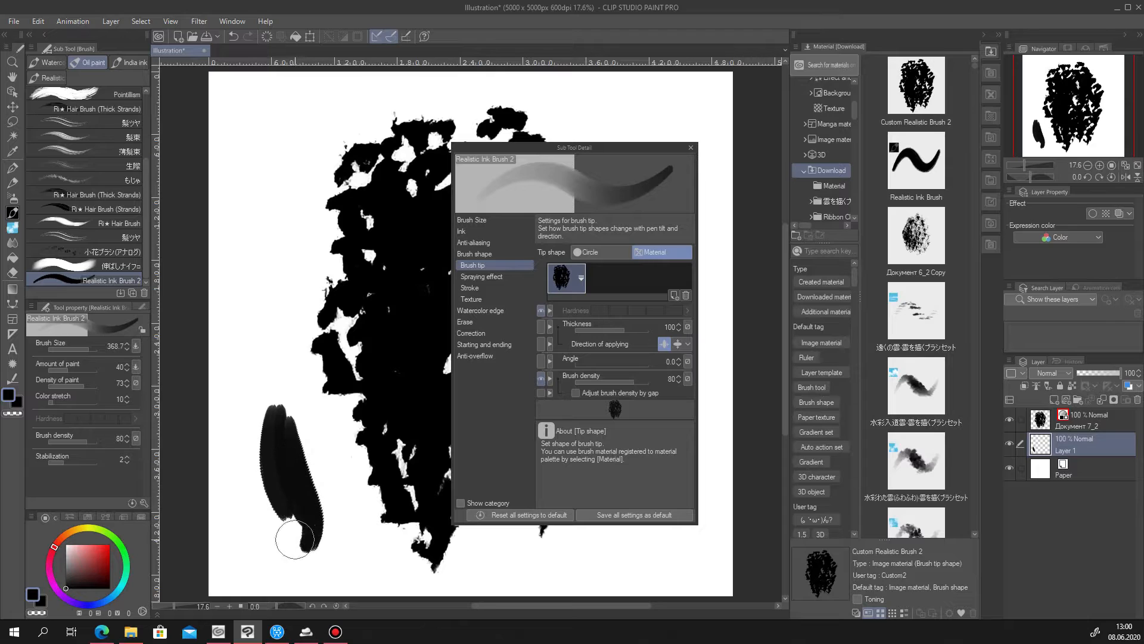
pyautogui.moveTo(255, 314)
pyautogui.mouseDown()
pyautogui.moveTo(271, 235)
pyautogui.moveTo(263, 340)
pyautogui.moveTo(268, 238)
pyautogui.moveTo(307, 354)
pyautogui.mouseUp()
# Hide the Документ 7_2 layer, paint more black test strokes on Layer 1, and clear the brush settings window off the canvas
pyautogui.scroll(3, 225, 101)
pyautogui.click(1009, 419)
pyautogui.moveTo(256, 119); pyautogui.dragTo(261, 183)
pyautogui.moveTo(240, 171); pyautogui.dragTo(465, 172)
pyautogui.moveTo(240, 283); pyautogui.dragTo(373, 293)
pyautogui.scroll(-2, 238, 283)
pyautogui.moveTo(560, 147); pyautogui.dragTo(906, 152)
pyautogui.moveTo(631, 283); pyautogui.dragTo(519, 297)
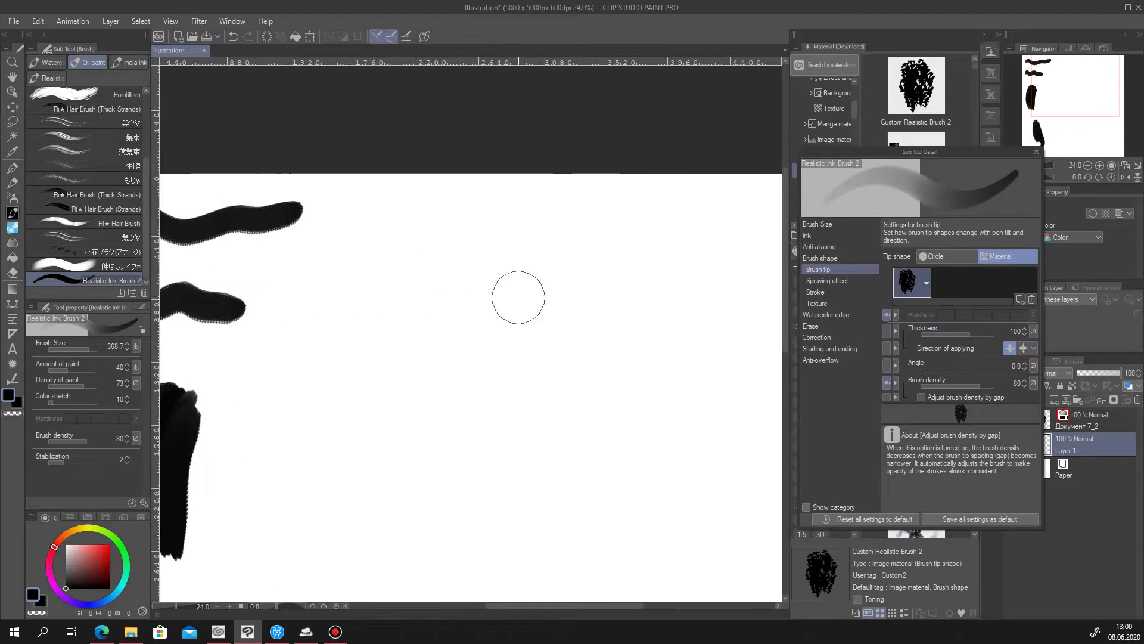
# Set the brush's ink color mixing to Running color and paint a wavy black test stroke in the empty canvas area
pyautogui.click(815, 292)
pyautogui.click(827, 280)
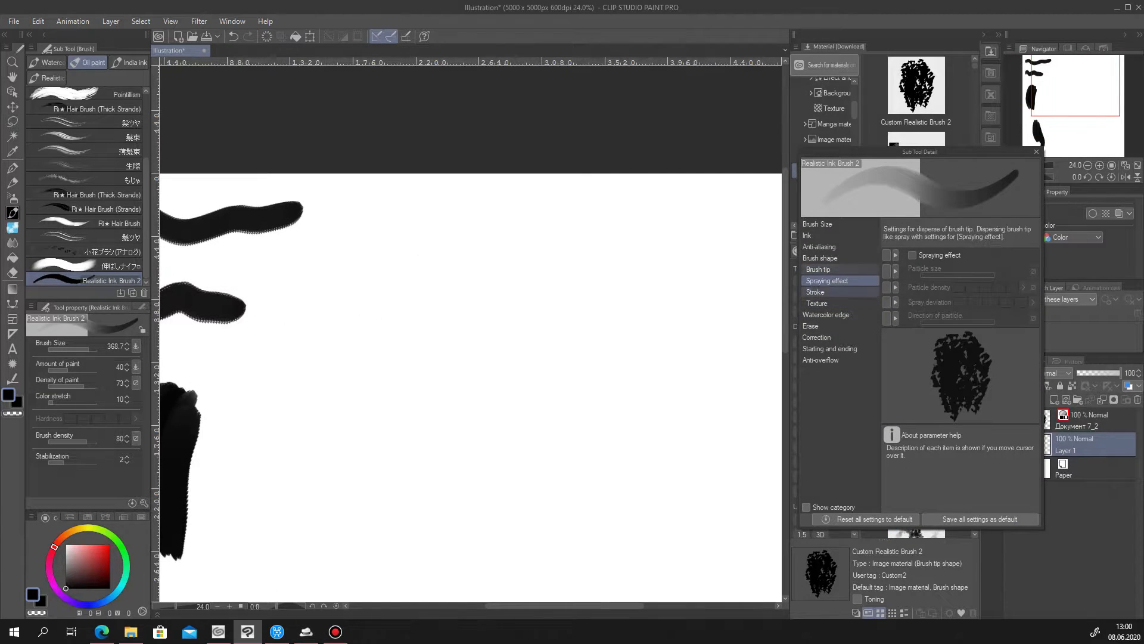
pyautogui.click(811, 235)
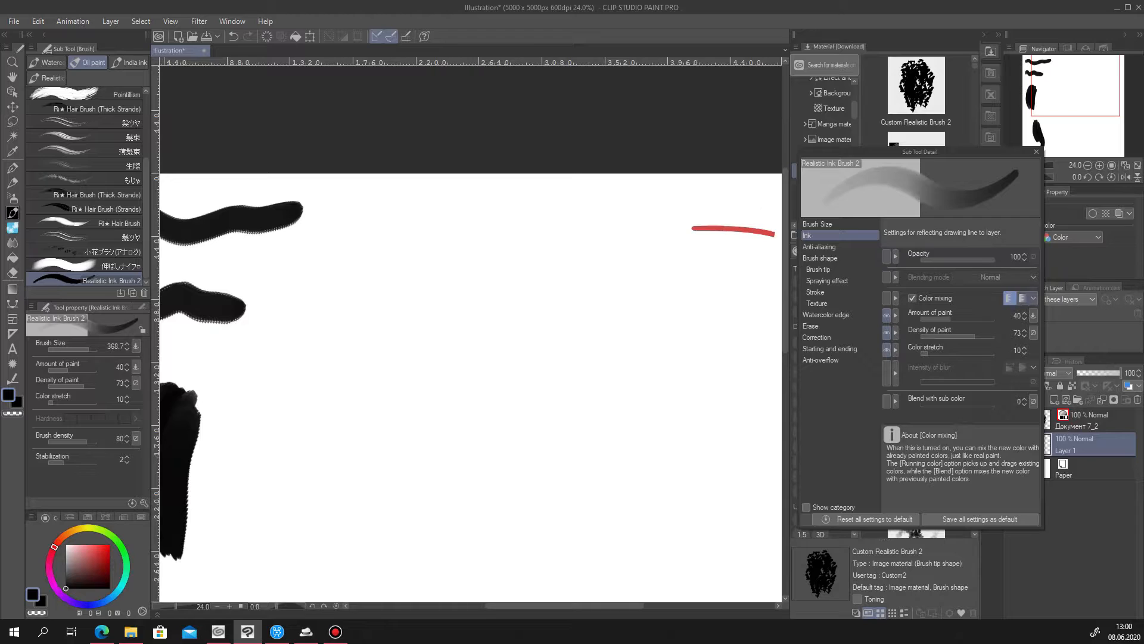
pyautogui.click(1023, 298)
pyautogui.moveTo(411, 260); pyautogui.dragTo(692, 255)
# Paint a red stroke overlapping the lower edge of the wavy black one, and set color mixing back to Blend
pyautogui.click(102, 552)
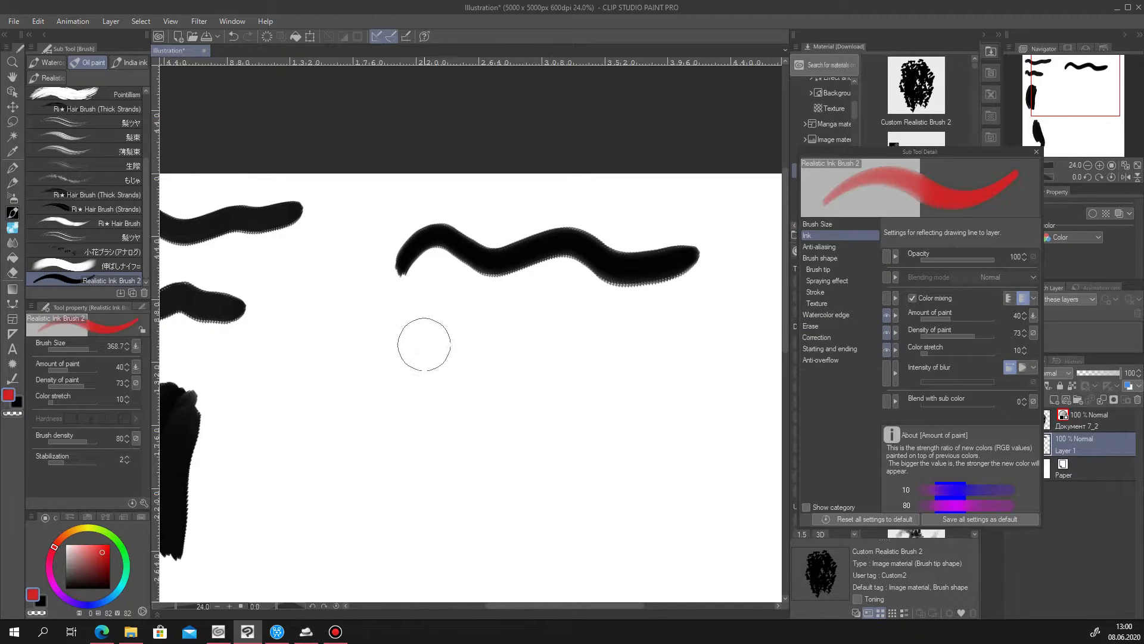
pyautogui.moveTo(404, 292)
pyautogui.mouseDown()
pyautogui.moveTo(440, 253)
pyautogui.moveTo(537, 265)
pyautogui.moveTo(621, 301)
pyautogui.moveTo(682, 273)
pyautogui.mouseUp()
pyautogui.click(1009, 298)
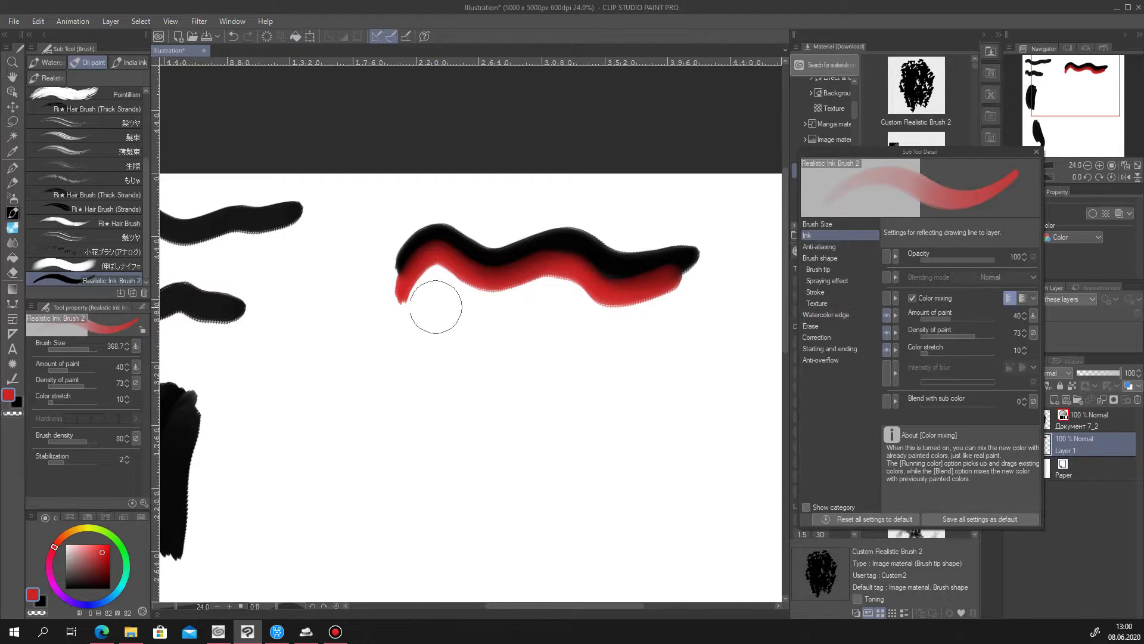
# Paint another red stroke below the first one, and paint a wavy black stroke beneath it with color mixing turned off
pyautogui.moveTo(406, 313)
pyautogui.mouseDown()
pyautogui.moveTo(415, 291)
pyautogui.moveTo(443, 269)
pyautogui.moveTo(476, 292)
pyautogui.moveTo(564, 280)
pyautogui.moveTo(603, 311)
pyautogui.moveTo(686, 297)
pyautogui.mouseUp()
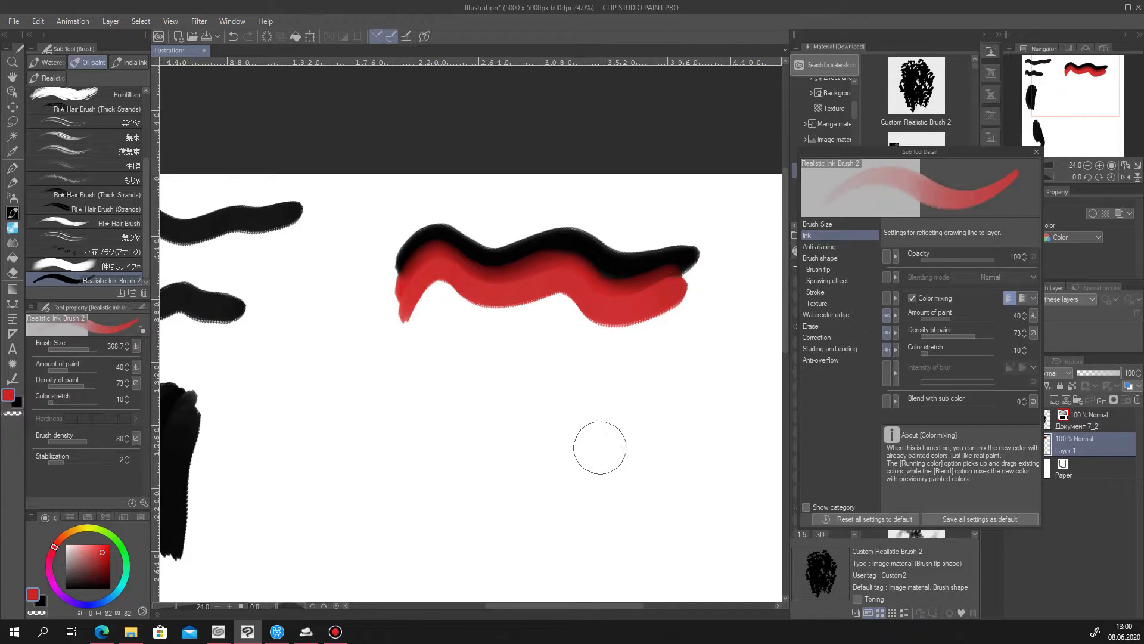
pyautogui.click(912, 298)
pyautogui.moveTo(366, 440)
pyautogui.mouseDown()
pyautogui.moveTo(514, 408)
pyautogui.moveTo(664, 429)
pyautogui.moveTo(718, 412)
pyautogui.mouseUp()
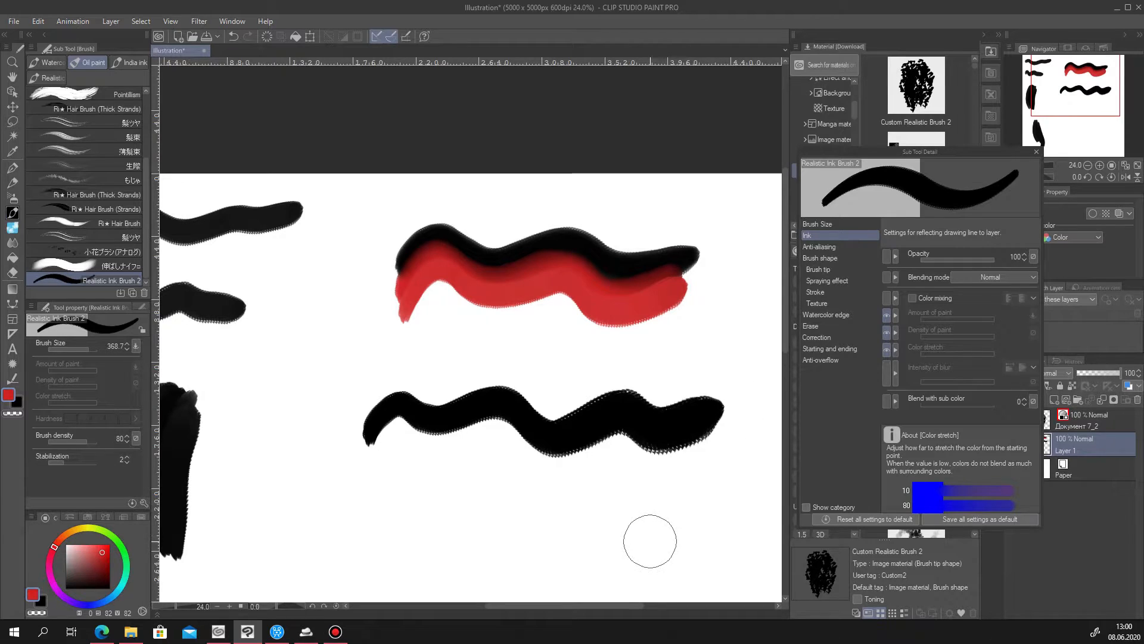
# Paint more unmixed black test strokes: a wavy one, a diagonal crossing it, and short overlapping vertical ones beside them
pyautogui.click(443, 495)
pyautogui.moveTo(447, 495); pyautogui.dragTo(682, 515)
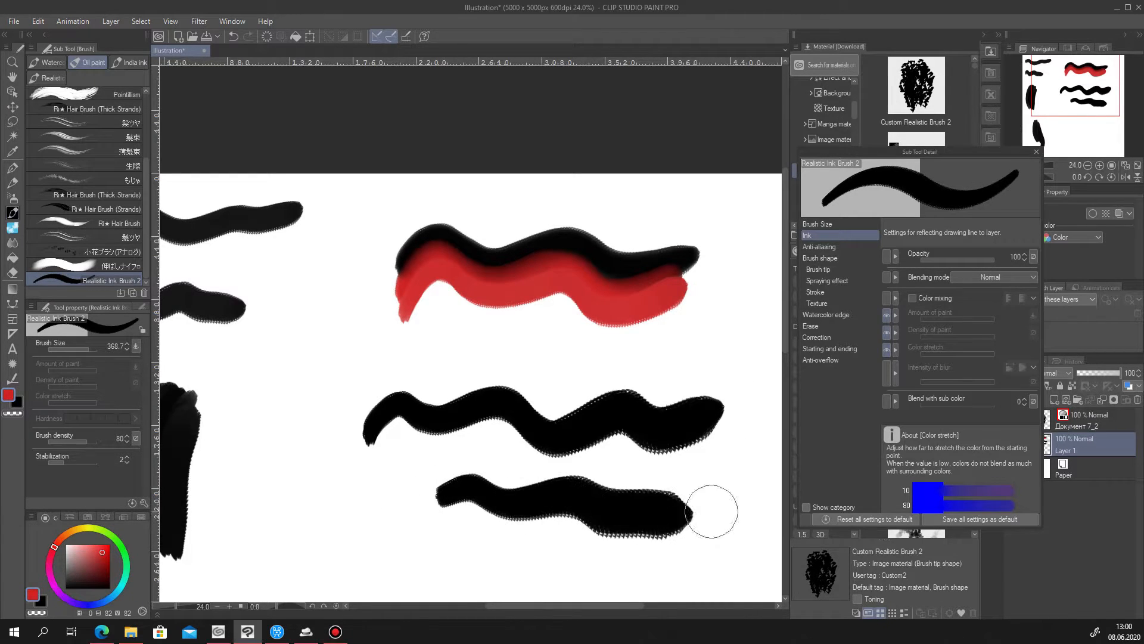
pyautogui.moveTo(620, 463); pyautogui.dragTo(540, 552)
pyautogui.moveTo(322, 376)
pyautogui.mouseDown()
pyautogui.moveTo(288, 473)
pyautogui.moveTo(324, 404)
pyautogui.moveTo(310, 492)
pyautogui.mouseUp()
pyautogui.scroll(2, 312, 497)
pyautogui.scroll(-6, 360, 375)
pyautogui.scroll(4, 388, 539)
pyautogui.click(369, 484)
pyautogui.moveTo(367, 486); pyautogui.dragTo(357, 536)
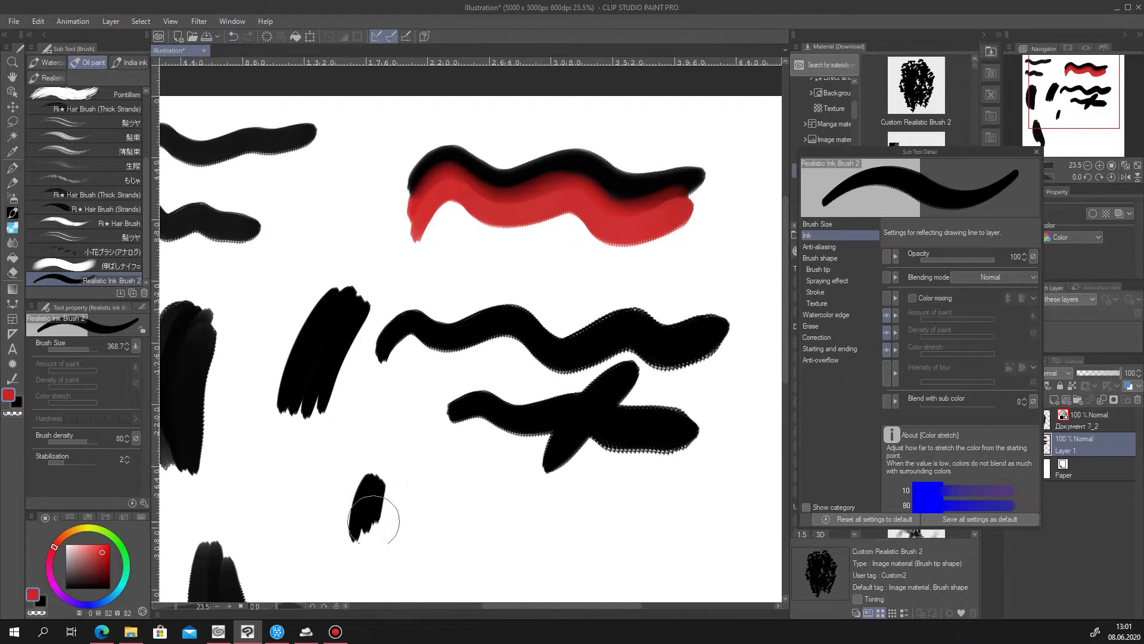
# Turn color mixing back on with Running color and paint a blended black-and-red test patch below the crossed strokes
pyautogui.click(911, 298)
pyautogui.click(1023, 298)
pyautogui.scroll(-2, 504, 268)
pyautogui.scroll(2, 548, 409)
pyautogui.moveTo(462, 486)
pyautogui.mouseDown()
pyautogui.moveTo(499, 409)
pyautogui.moveTo(510, 447)
pyautogui.moveTo(518, 434)
pyautogui.mouseUp()
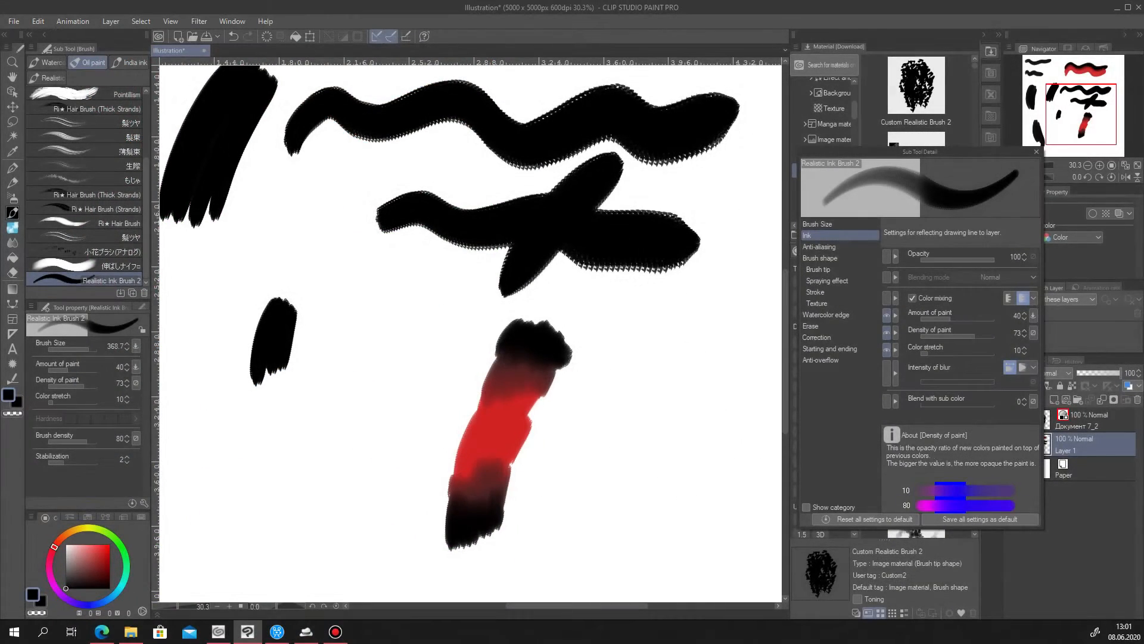
# Adjust the gap between brush tips in the stroke settings and paint a curved black test stroke beside the red patch
pyautogui.click(825, 292)
pyautogui.click(984, 256)
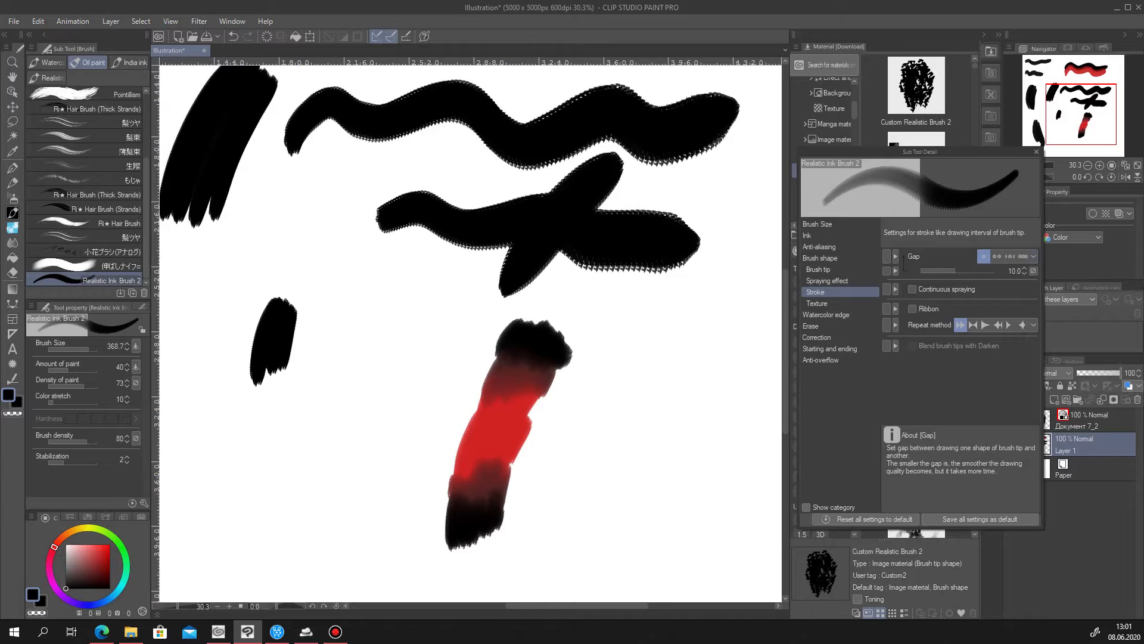
pyautogui.click(1025, 273)
pyautogui.click(1025, 273)
pyautogui.moveTo(954, 271); pyautogui.dragTo(961, 271)
pyautogui.moveTo(634, 449)
pyautogui.mouseDown()
pyautogui.moveTo(681, 354)
pyautogui.moveTo(739, 411)
pyautogui.mouseUp()
# Turn off color mixing in the ink settings and paint more black test strokes in the empty canvas area
pyautogui.click(835, 236)
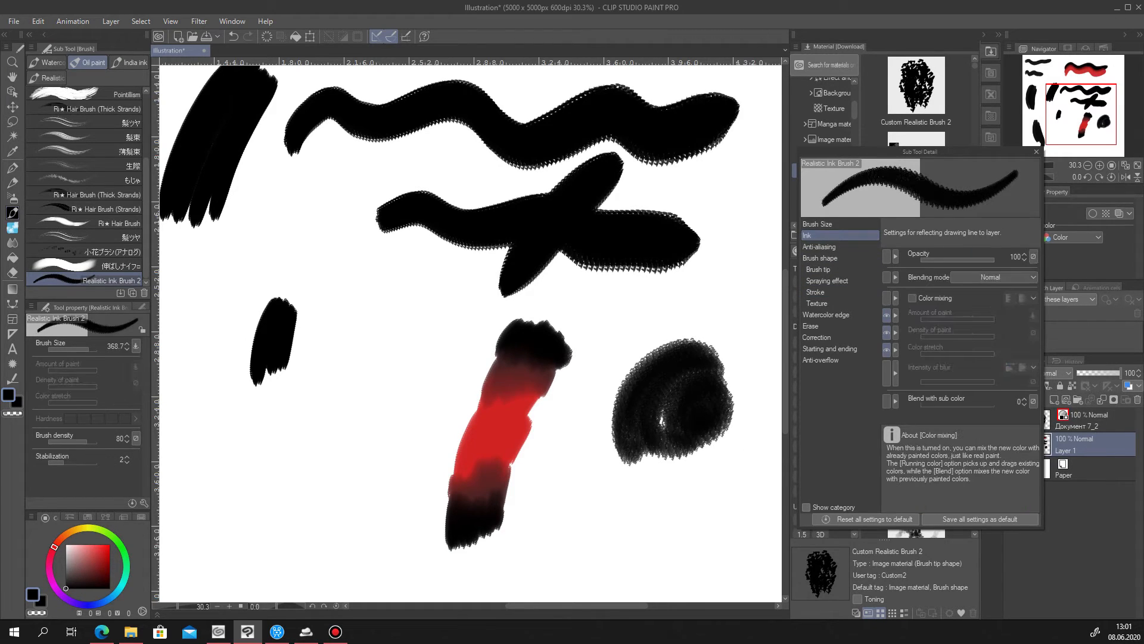
pyautogui.moveTo(350, 383)
pyautogui.mouseDown()
pyautogui.moveTo(336, 417)
pyautogui.moveTo(367, 397)
pyautogui.moveTo(393, 435)
pyautogui.mouseUp()
pyautogui.moveTo(424, 340)
pyautogui.mouseDown()
pyautogui.moveTo(447, 308)
pyautogui.moveTo(454, 346)
pyautogui.mouseUp()
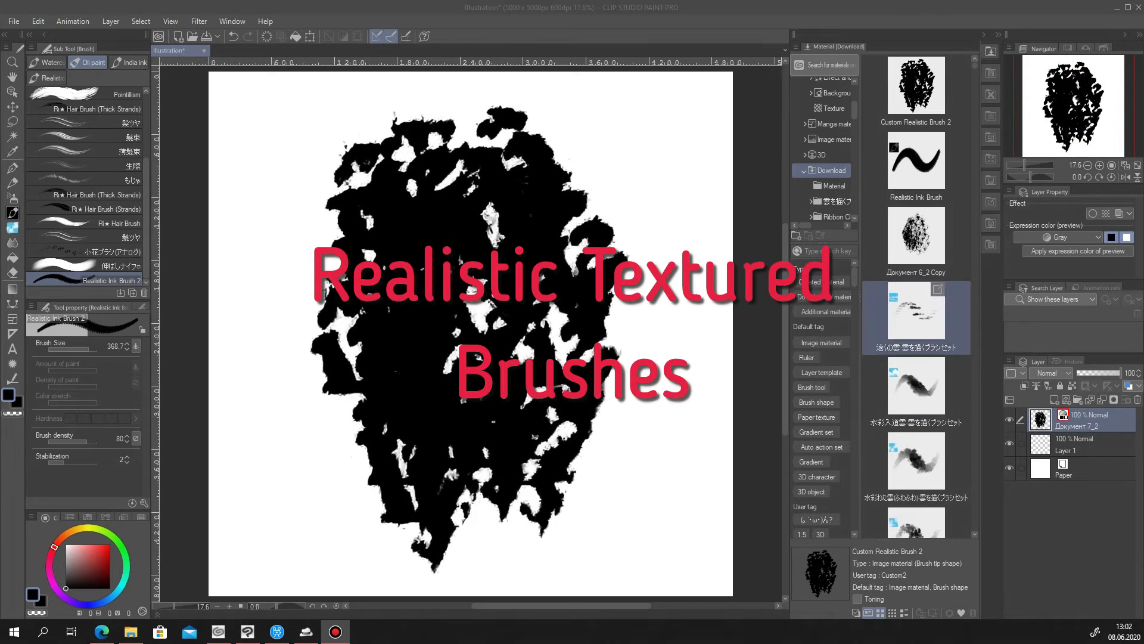
# Register the Realistic Ink Brush 2 sub tool as a material in the Download folder
pyautogui.moveTo(84, 279)
pyautogui.mouseDown()
pyautogui.moveTo(825, 147)
pyautogui.moveTo(906, 75)
pyautogui.mouseUp()
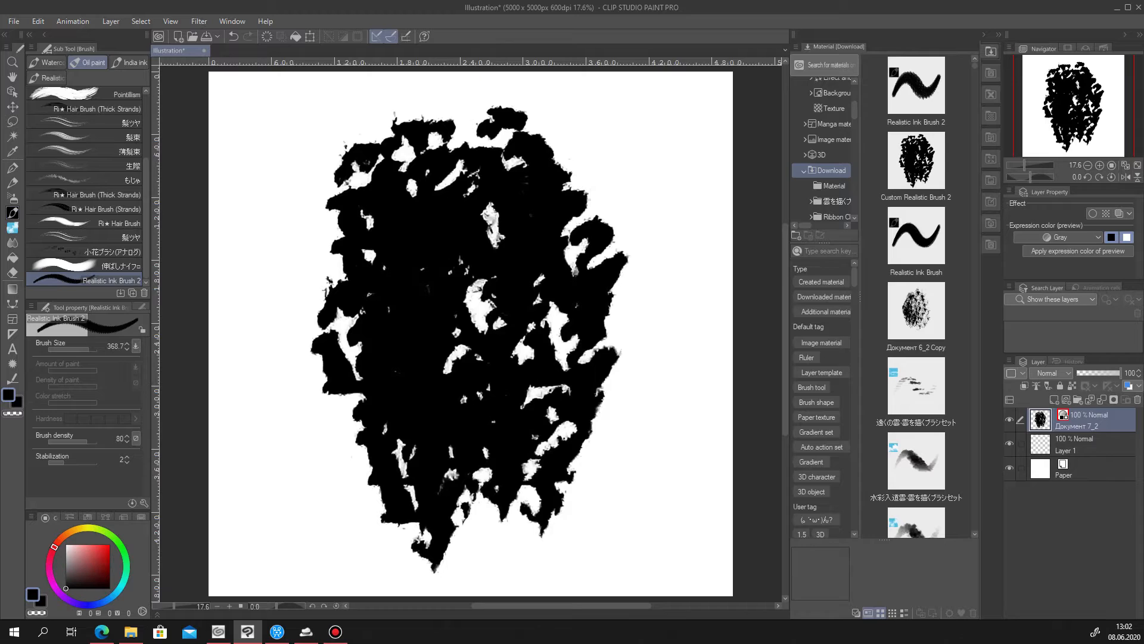
pyautogui.click(336, 631)
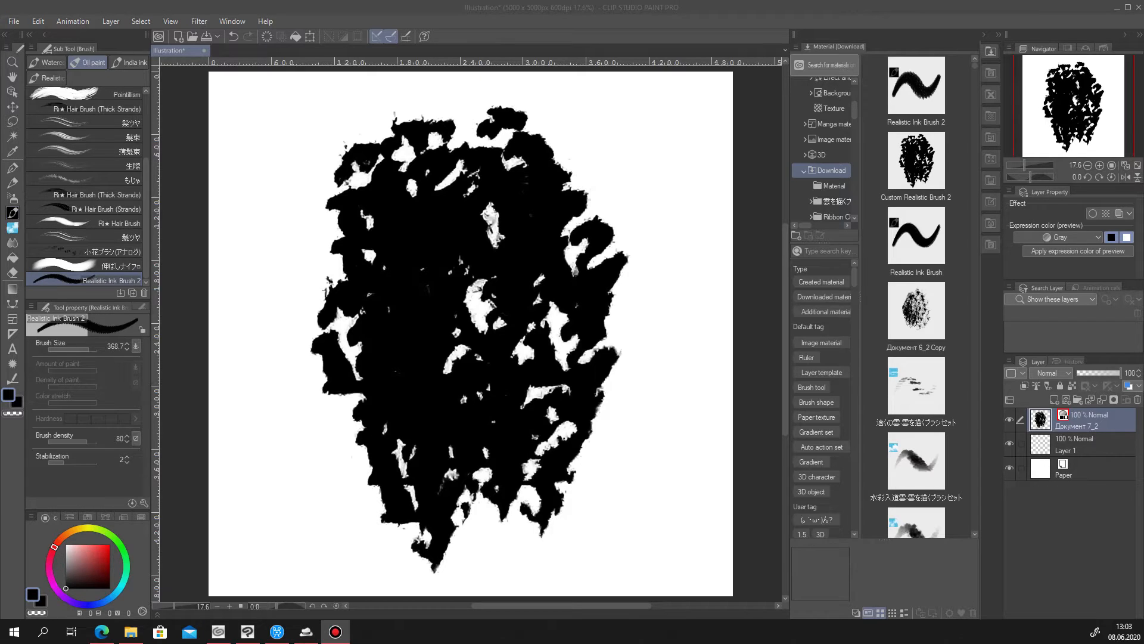
pyautogui.click(615, 260)
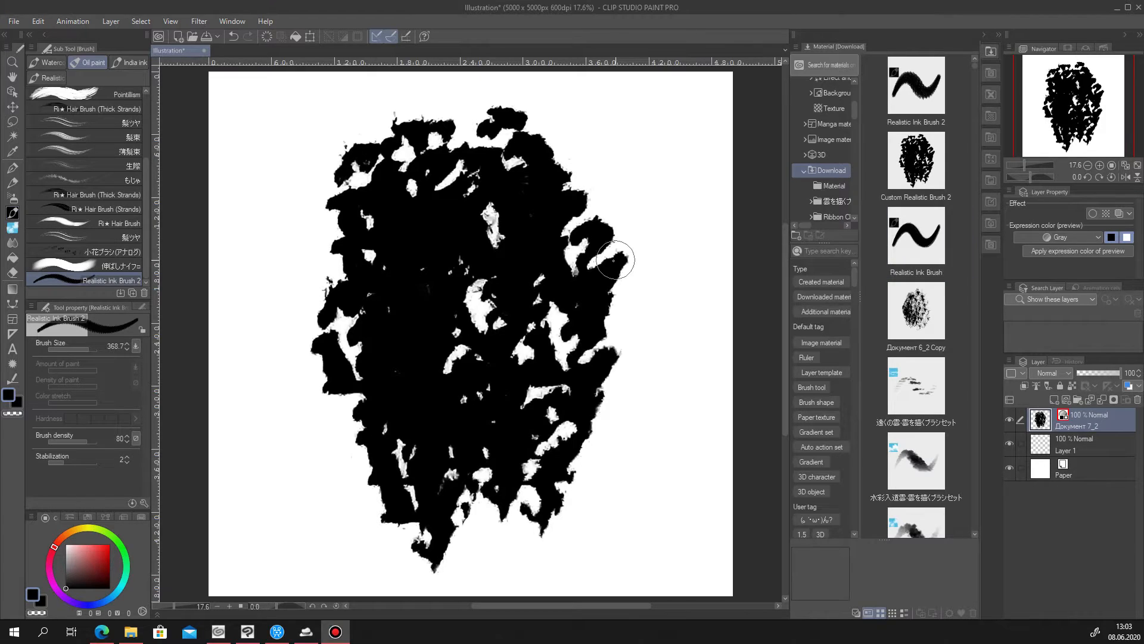
# Switch to CLIP STUDIO and open the material management page for Realistic Ink Brush 2
pyautogui.click(248, 633)
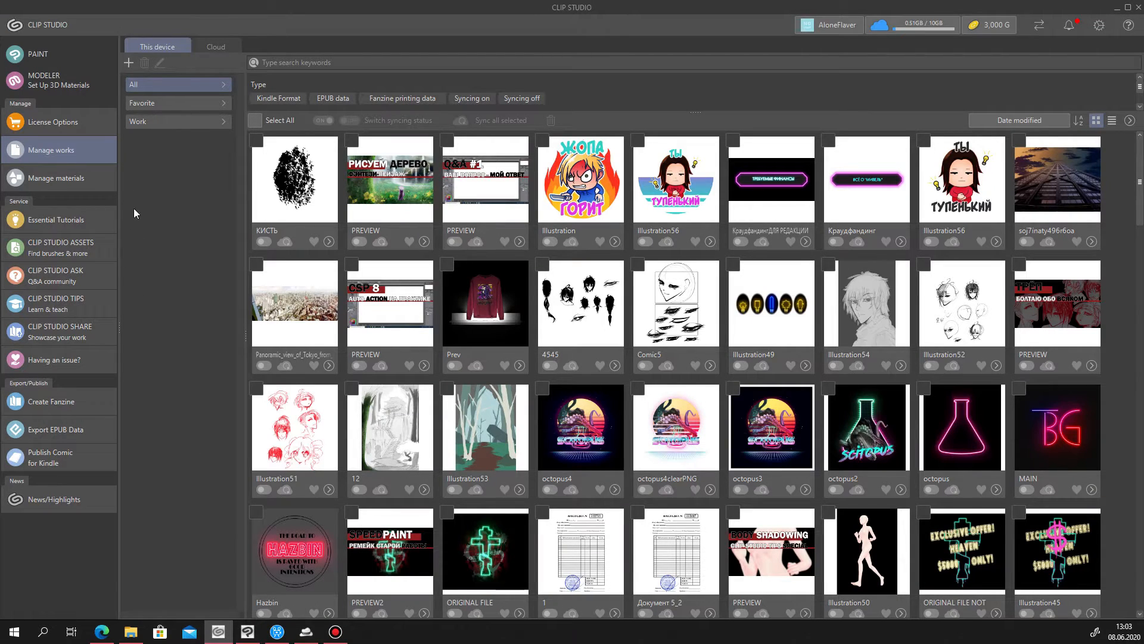
pyautogui.click(31, 181)
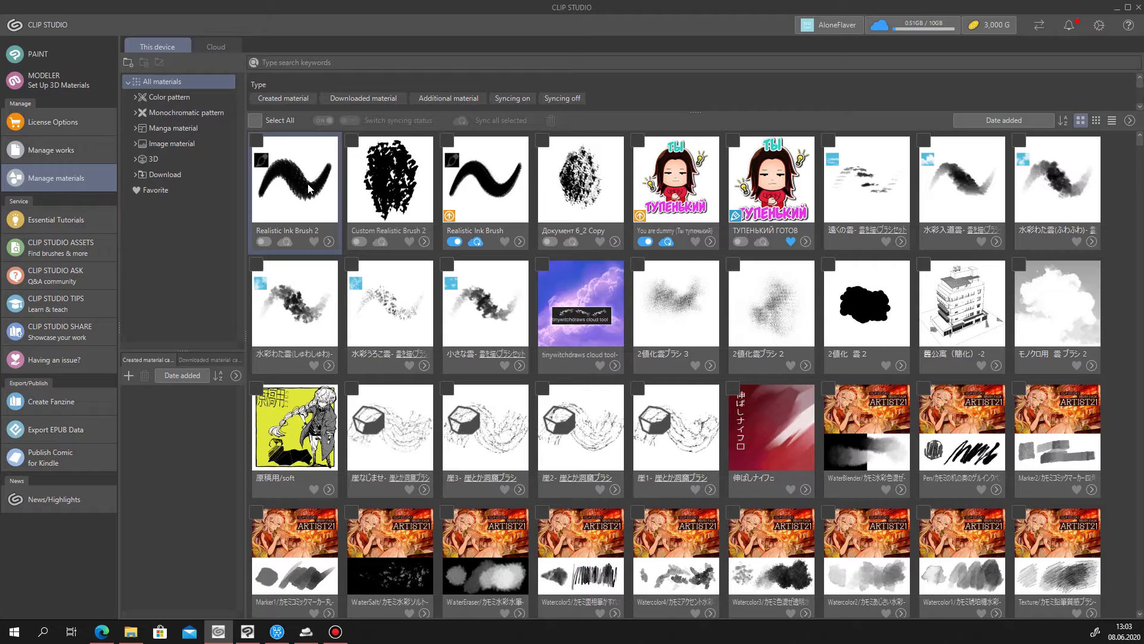
pyautogui.click(329, 241)
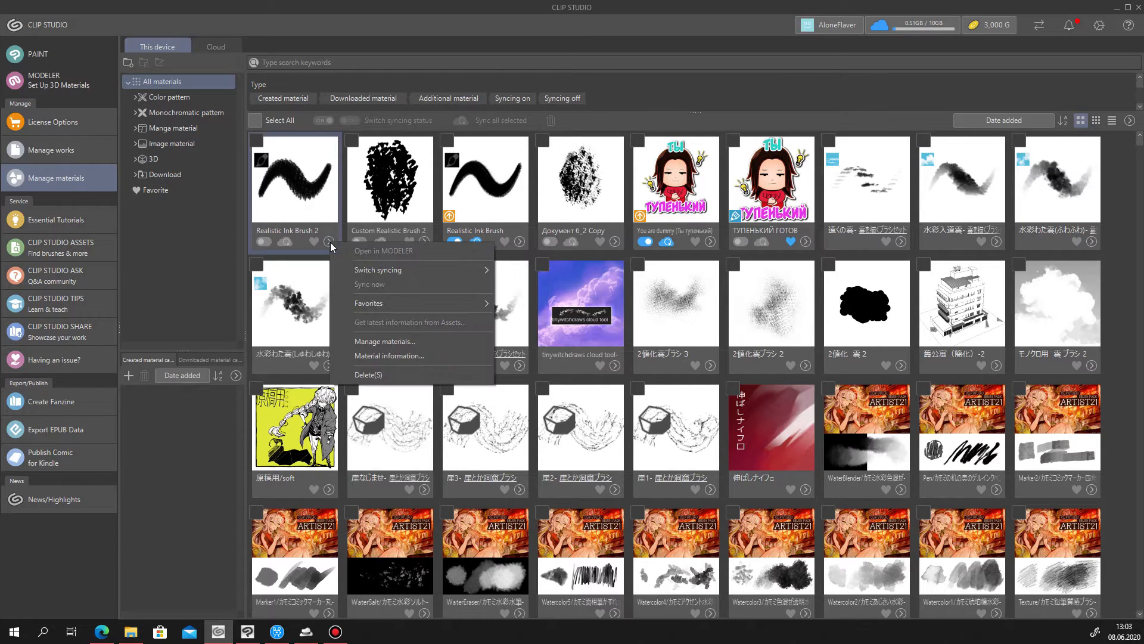
pyautogui.click(378, 342)
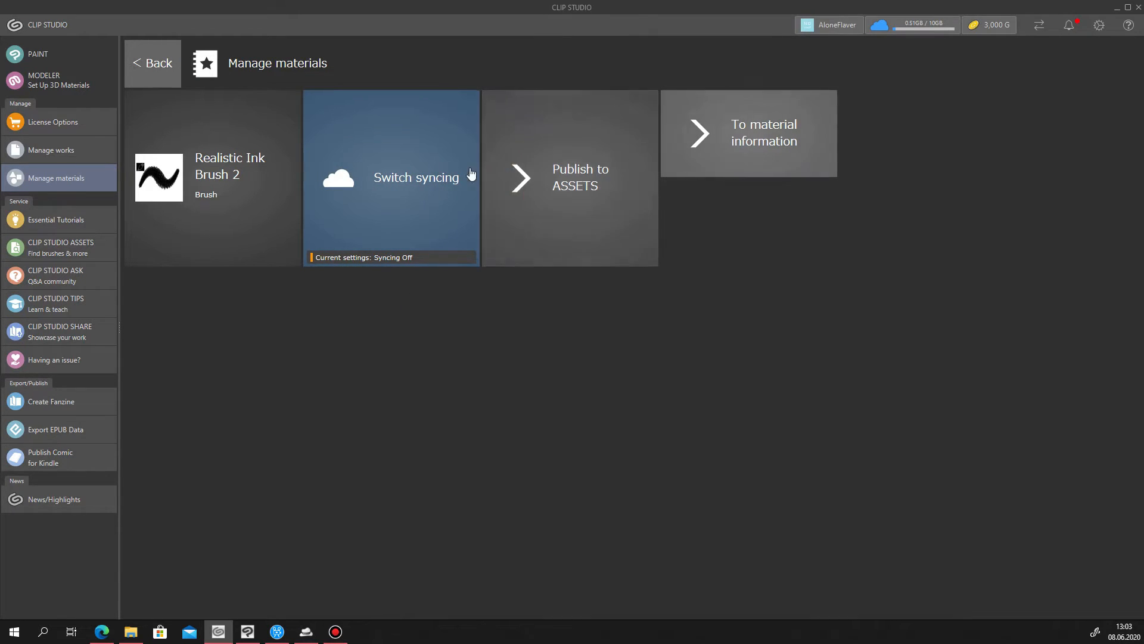
# Turn on cloud syncing for Realistic Ink Brush 2 and check its upload in the communication list
pyautogui.click(411, 185)
pyautogui.click(593, 238)
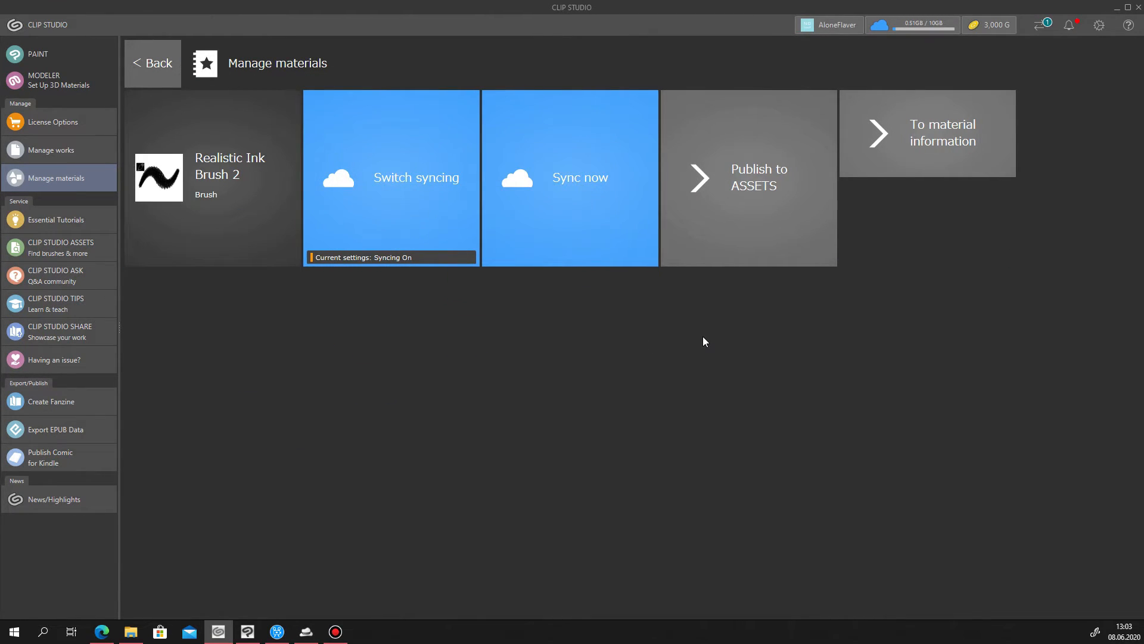
pyautogui.click(1040, 29)
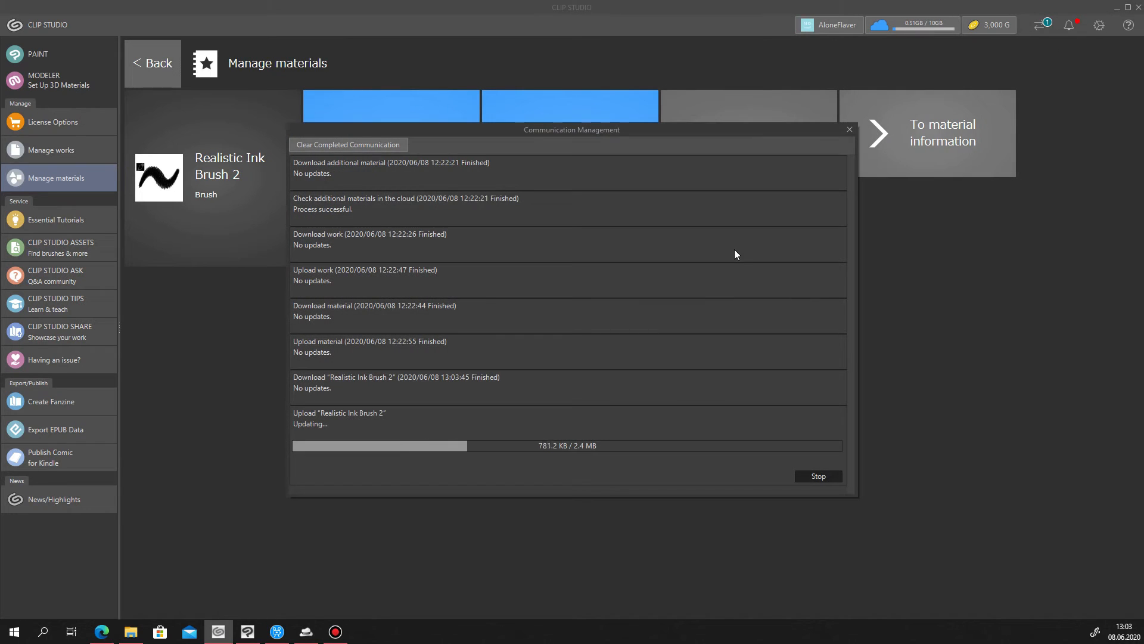
pyautogui.click(848, 130)
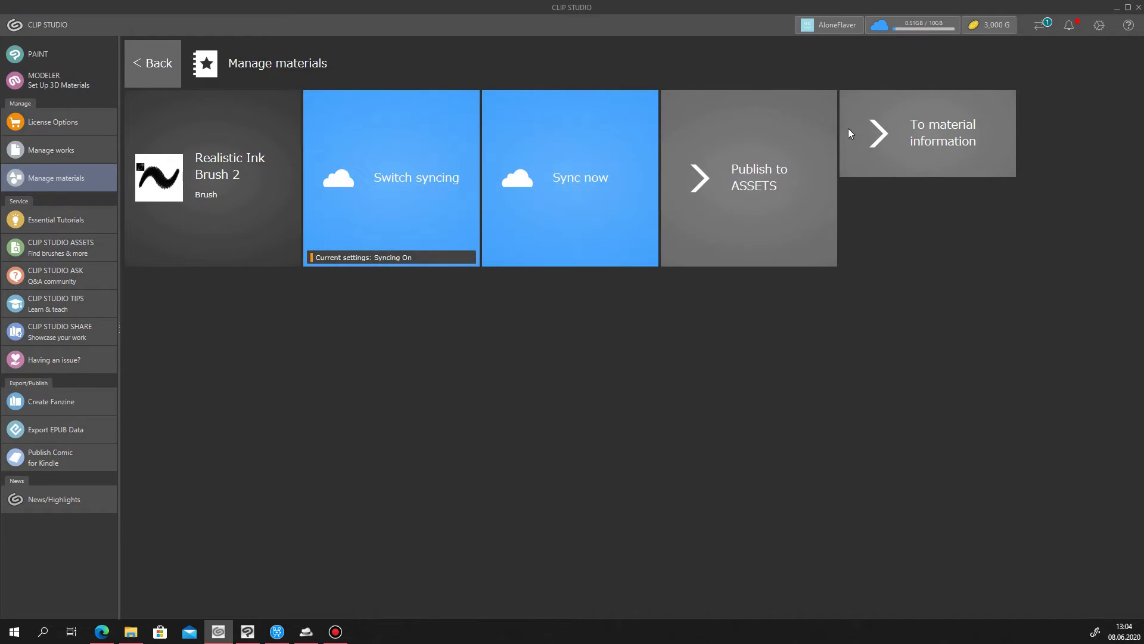
# Start publishing Realistic Ink Brush 2 to ASSETS and proceed from its material information to editing and uploading
pyautogui.click(717, 232)
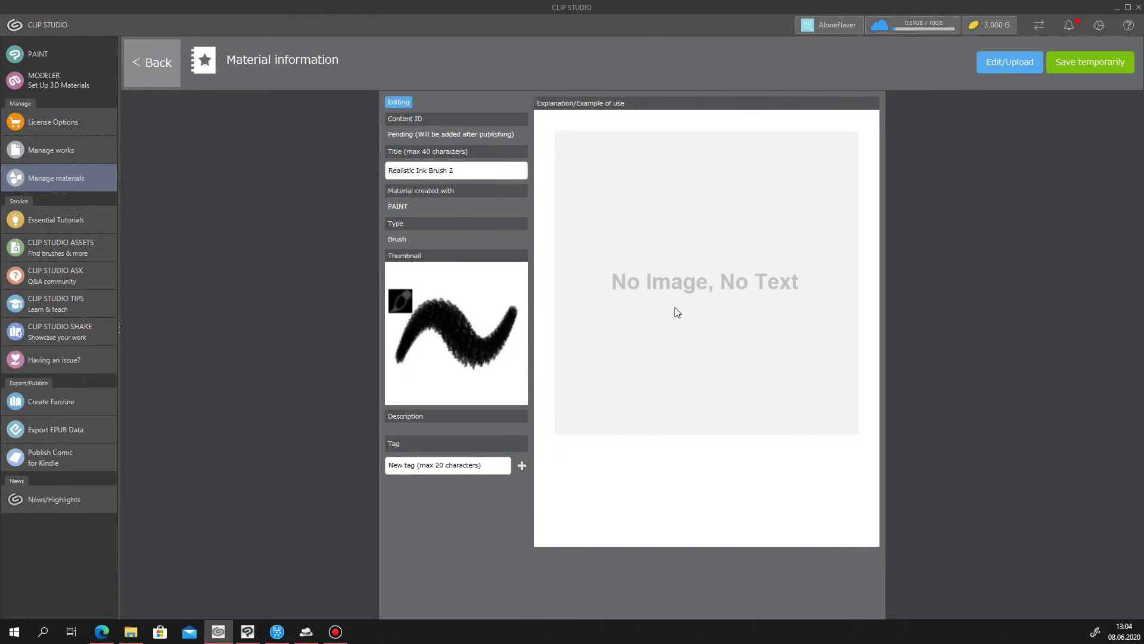
pyautogui.click(1009, 67)
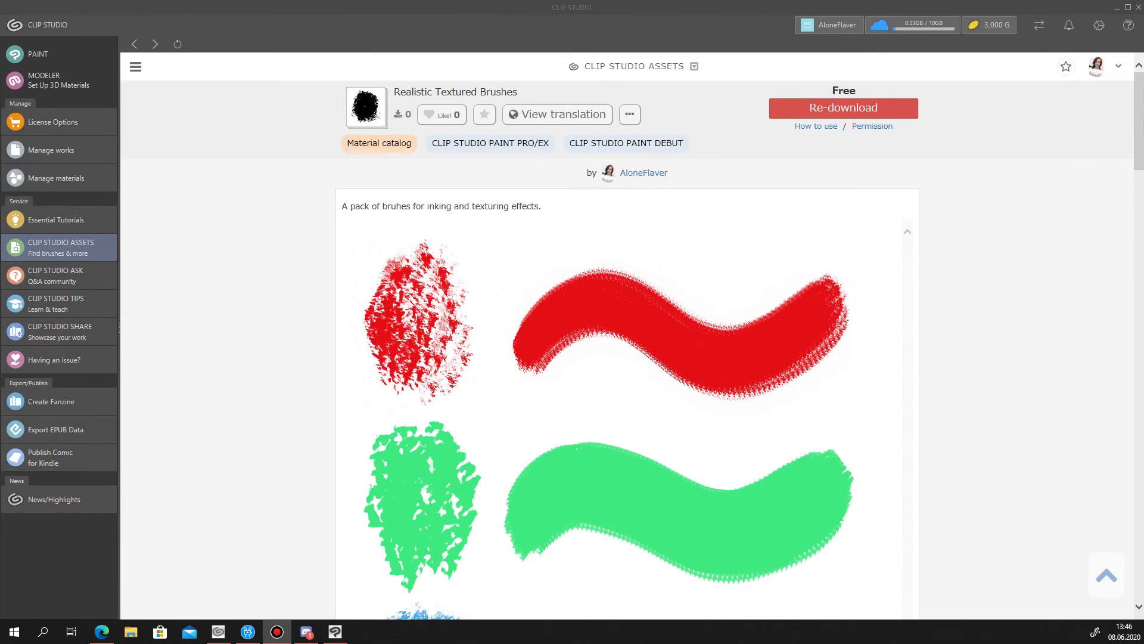
# Look through the published Realistic Textured Brushes page on CLIP STUDIO ASSETS, including its brush list and tags
pyautogui.middleClick(990, 195)
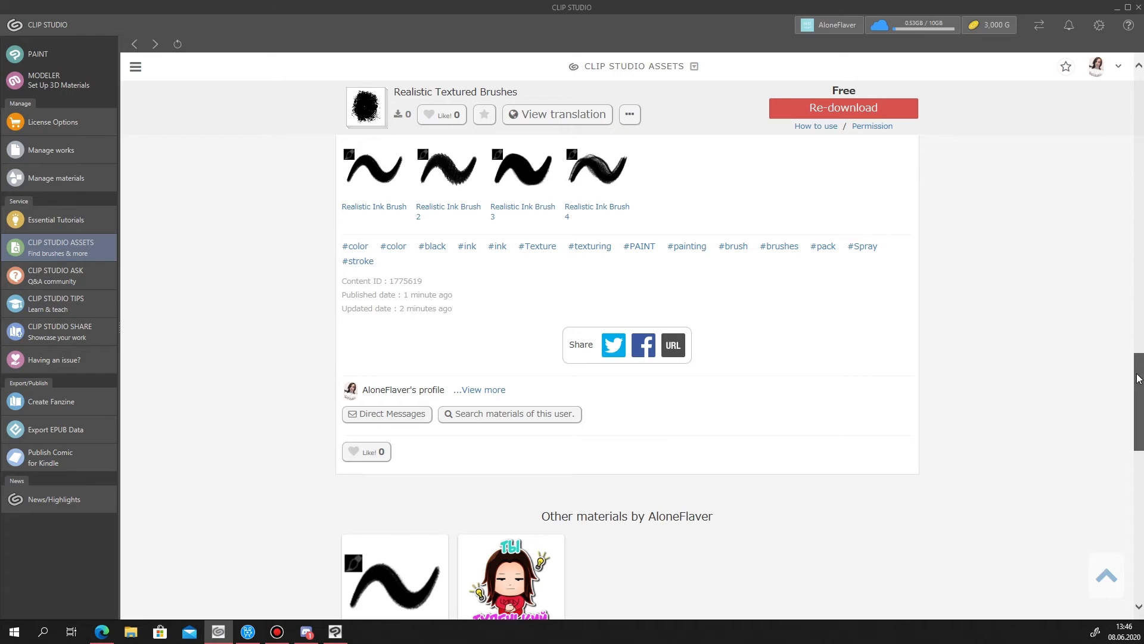
pyautogui.moveTo(1138, 378); pyautogui.dragTo(1139, 73)
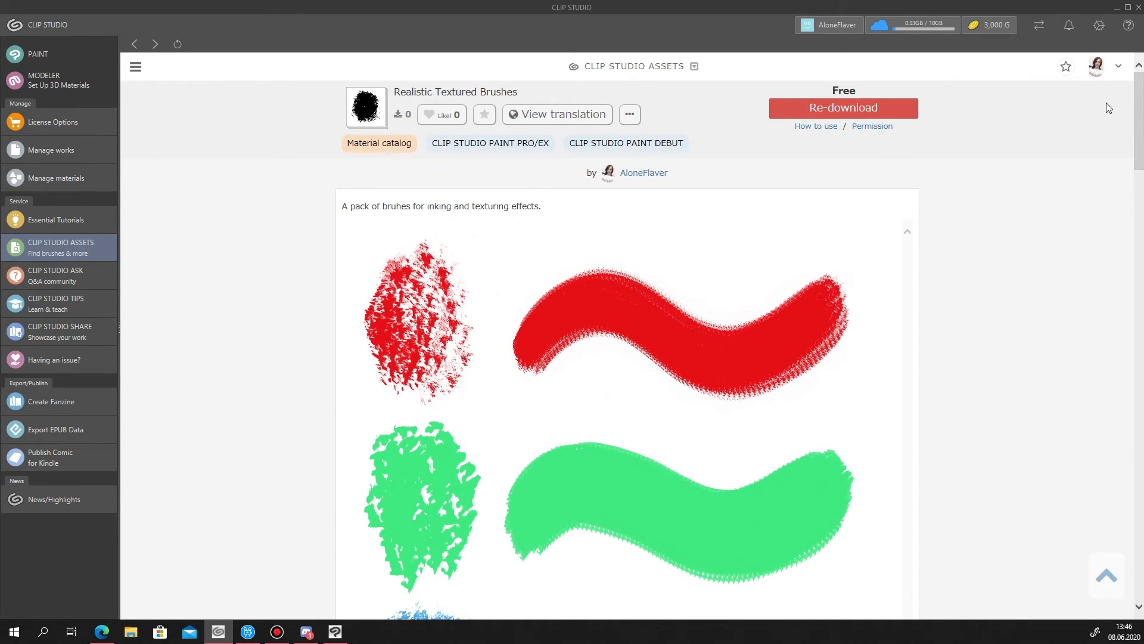